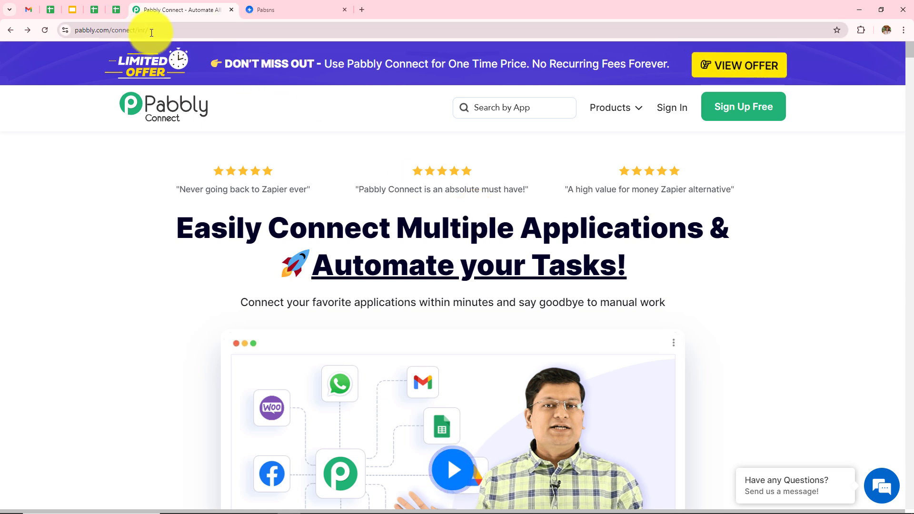
Step: Sign in to the Pabbly account to reach the All Pabbly Apps page
{"action": "left_click", "coordinate": [81, 31]}
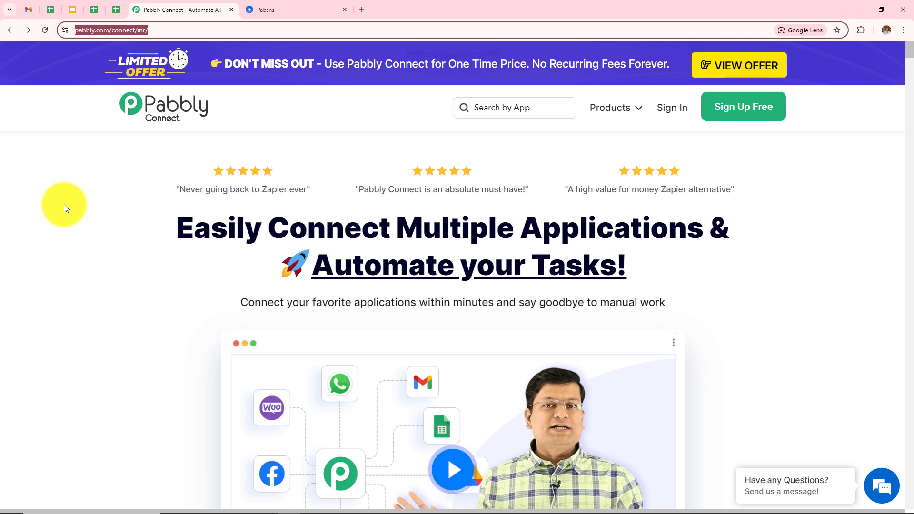
{"action": "left_click", "coordinate": [63, 204]}
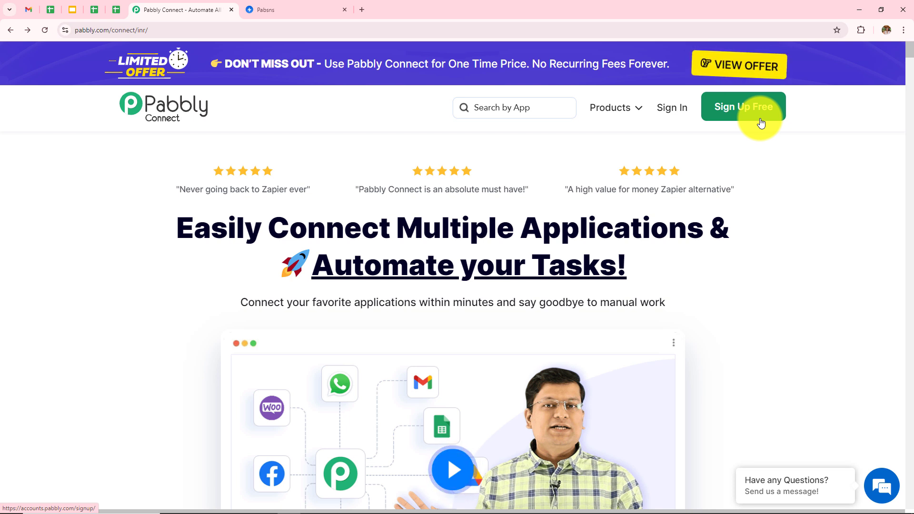
{"action": "left_click", "coordinate": [678, 118]}
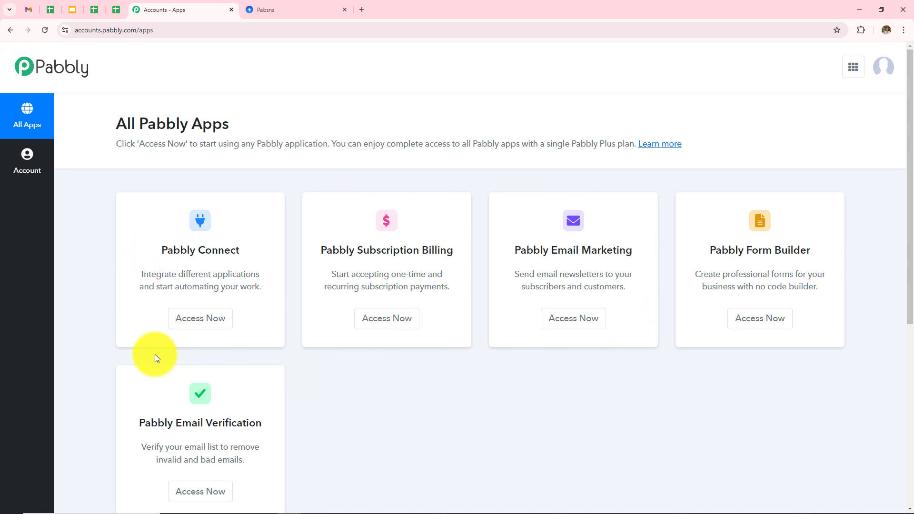
Step: Open Pabbly Connect and review its dashboard's workflows and folders, closing the new-folder form unsaved
{"action": "left_click", "coordinate": [209, 330]}
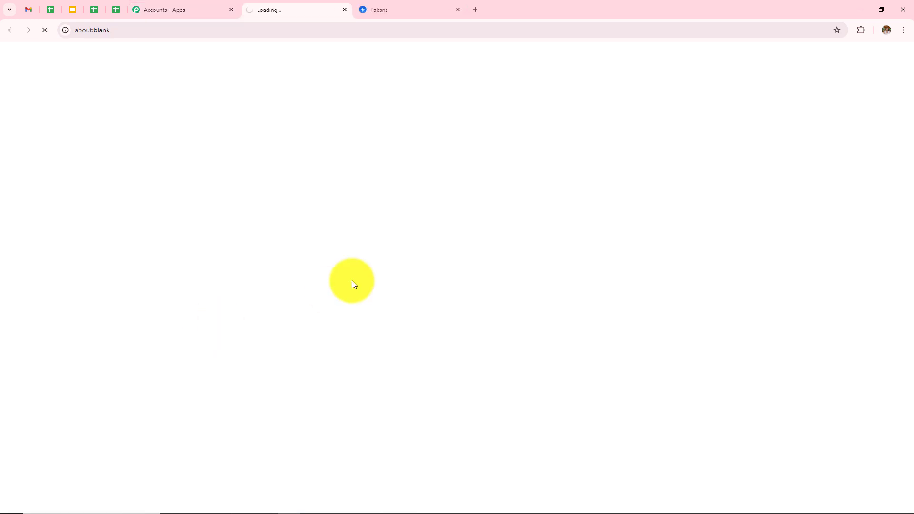
{"action": "scroll", "coordinate": [625, 335], "scroll_direction": "down", "scroll_amount": 2}
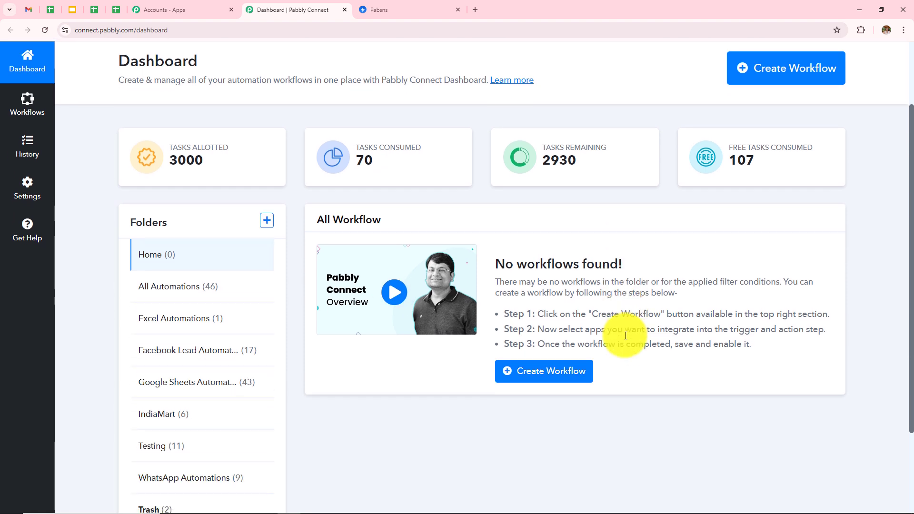
{"action": "left_click_drag", "start_coordinate": [317, 226], "coordinate": [401, 223]}
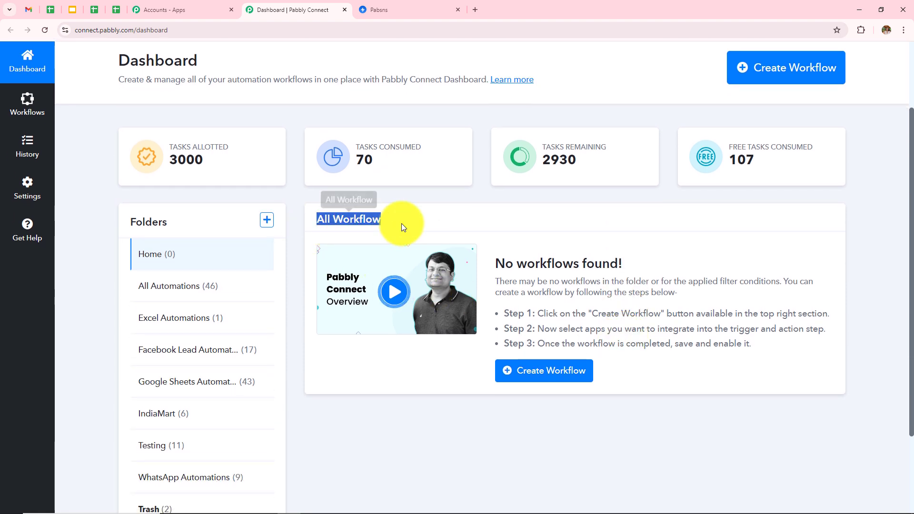
{"action": "left_click", "coordinate": [515, 209]}
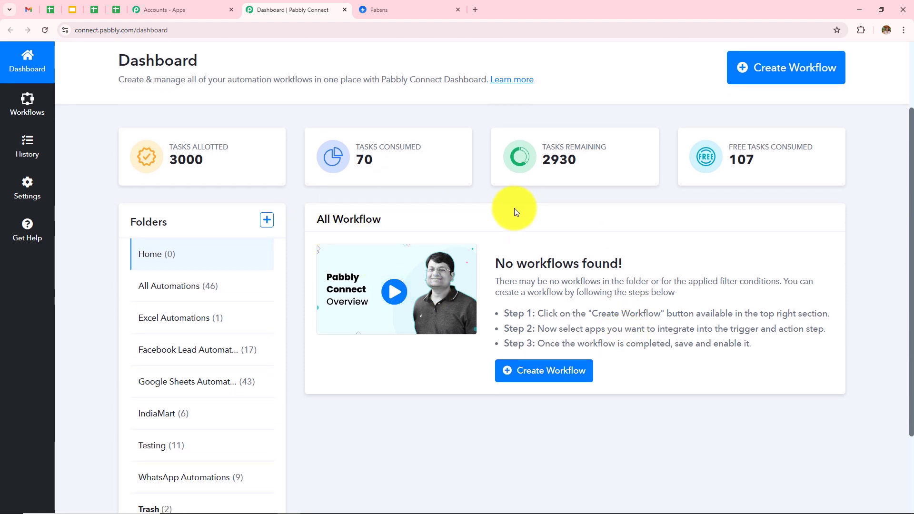
{"action": "double_click", "coordinate": [181, 221]}
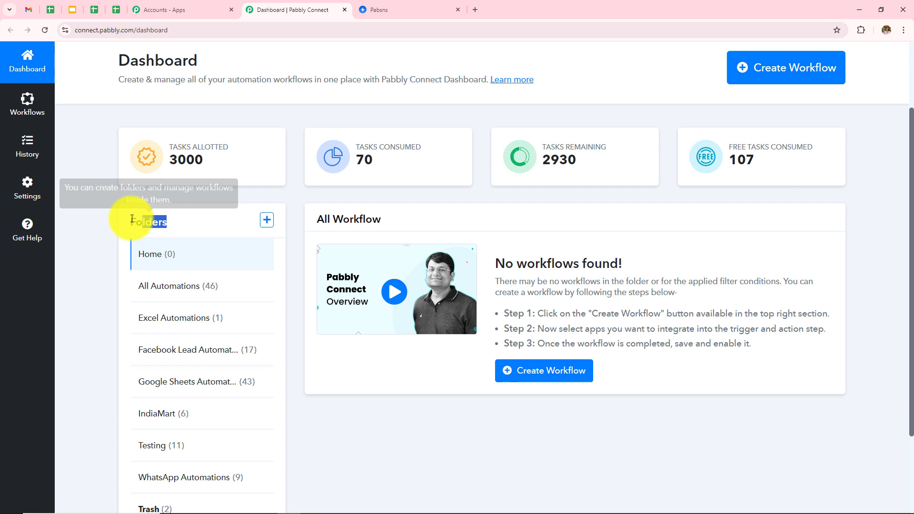
{"action": "scroll", "coordinate": [76, 284], "scroll_direction": "down", "scroll_amount": 2}
{"action": "left_click", "coordinate": [76, 284]}
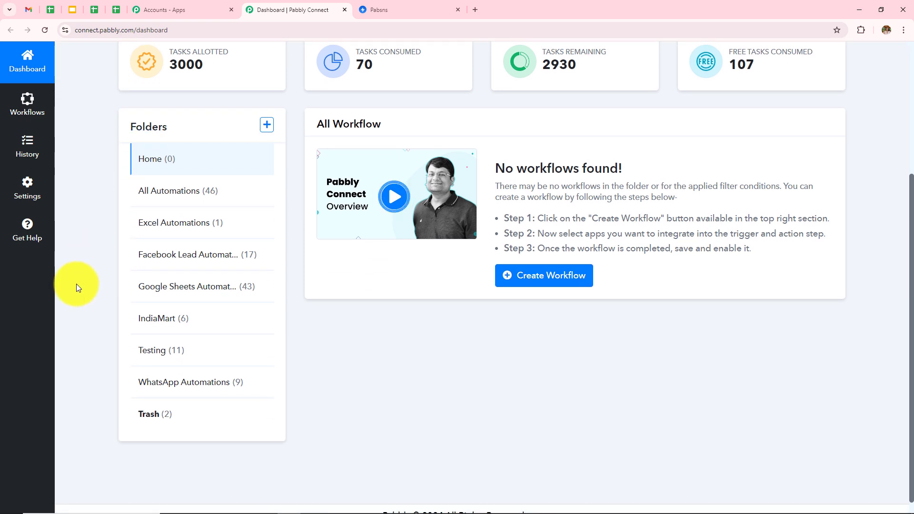
{"action": "scroll", "coordinate": [76, 284], "scroll_direction": "up", "scroll_amount": 3}
{"action": "left_click", "coordinate": [268, 267]}
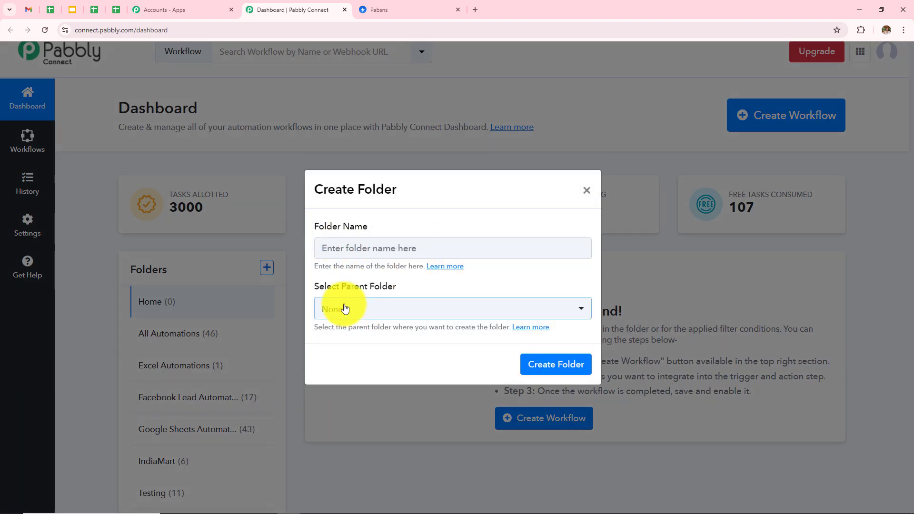
{"action": "left_click", "coordinate": [588, 191]}
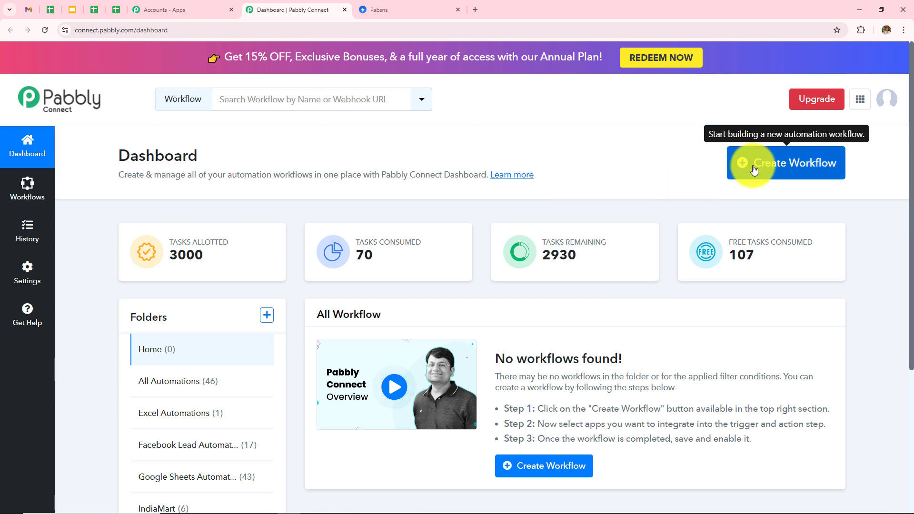
Step: Create workflow 'How to Create Pabbly Email Marketing Subscriber on Swipe Pages Forms Submission' in All Automations
{"action": "left_click", "coordinate": [771, 173]}
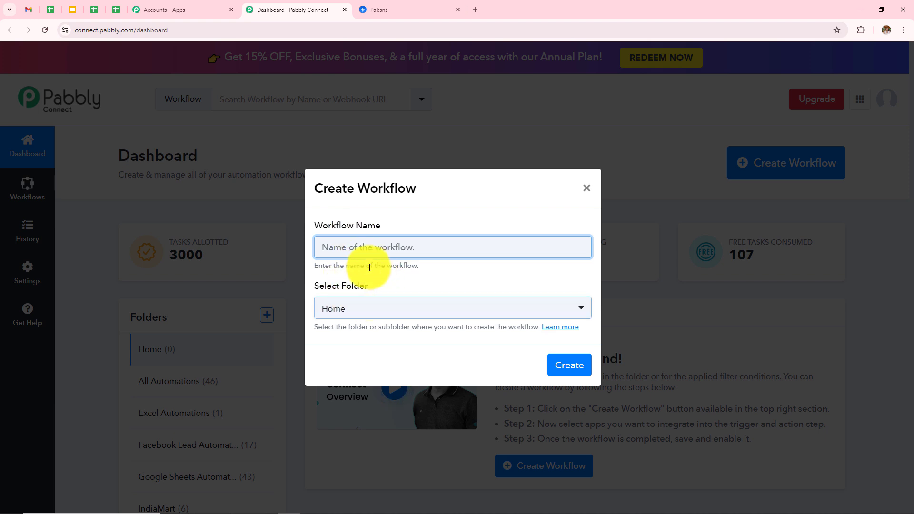
{"action": "left_click", "coordinate": [418, 246]}
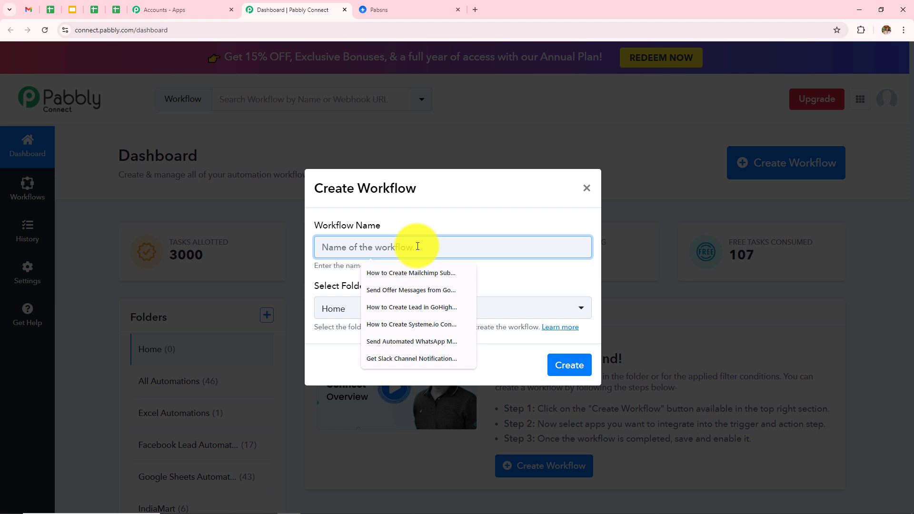
{"action": "type", "text": "How to Create Pabbly Email Marketing Subscriber on Swipe Pages Forms Submission"}
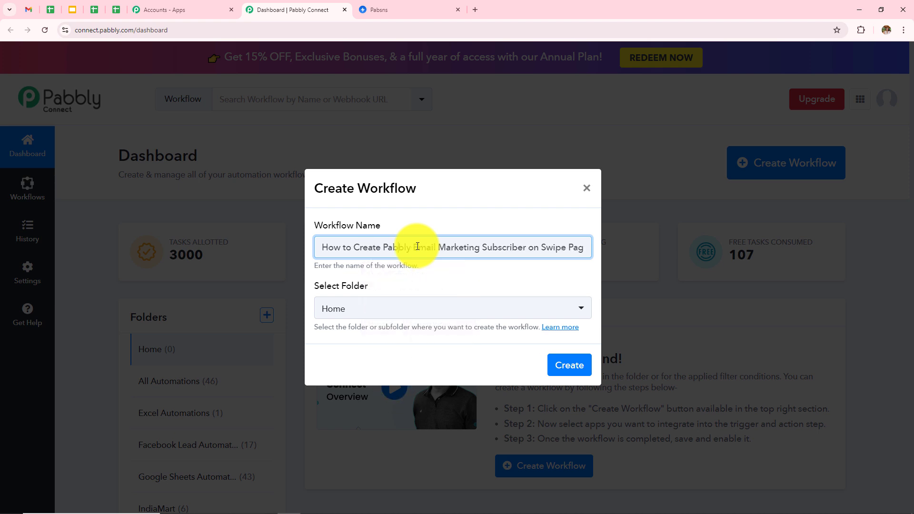
{"action": "key", "text": "Right"}
{"action": "key", "text": "Right"}
{"action": "key", "text": "Right"}
{"action": "key", "text": "Right"}
{"action": "key", "text": "Right"}
{"action": "key", "text": "Right"}
{"action": "key", "text": "Right"}
{"action": "key", "text": "Right"}
{"action": "key", "text": "Right"}
{"action": "key", "text": "Right"}
{"action": "key", "text": "Right"}
{"action": "key", "text": "Right"}
{"action": "key", "text": "Right"}
{"action": "key", "text": "Right"}
{"action": "key", "text": "Right"}
{"action": "key", "text": "Right"}
{"action": "key", "text": "Right"}
{"action": "key", "text": "Right"}
{"action": "key", "text": "Right"}
{"action": "key", "text": "Right"}
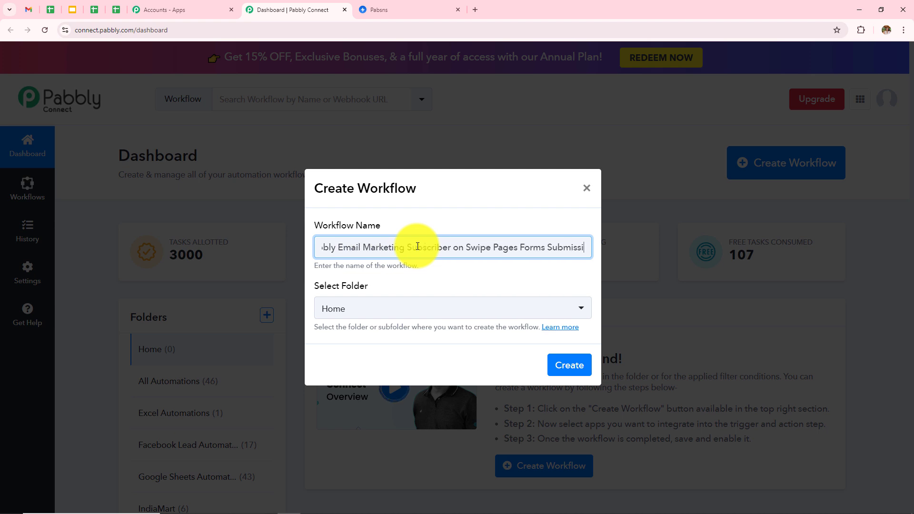
{"action": "left_click", "coordinate": [436, 316]}
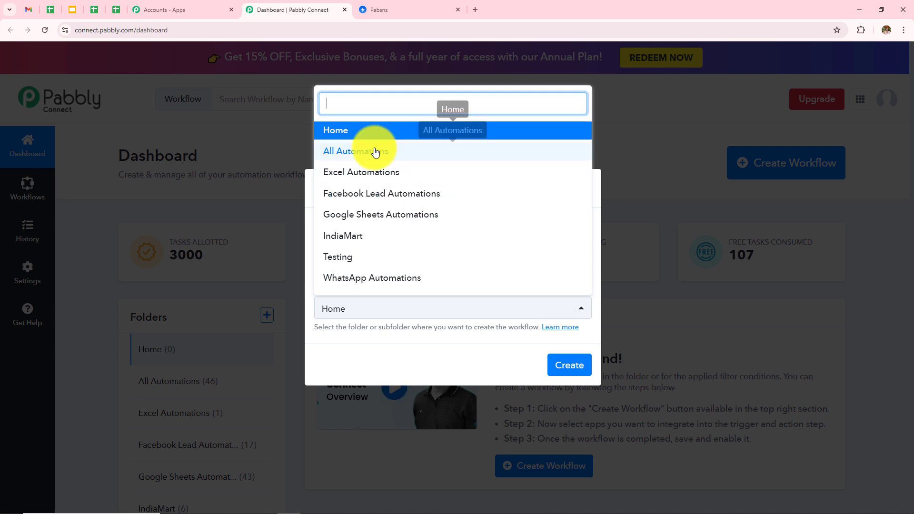
{"action": "left_click", "coordinate": [359, 152]}
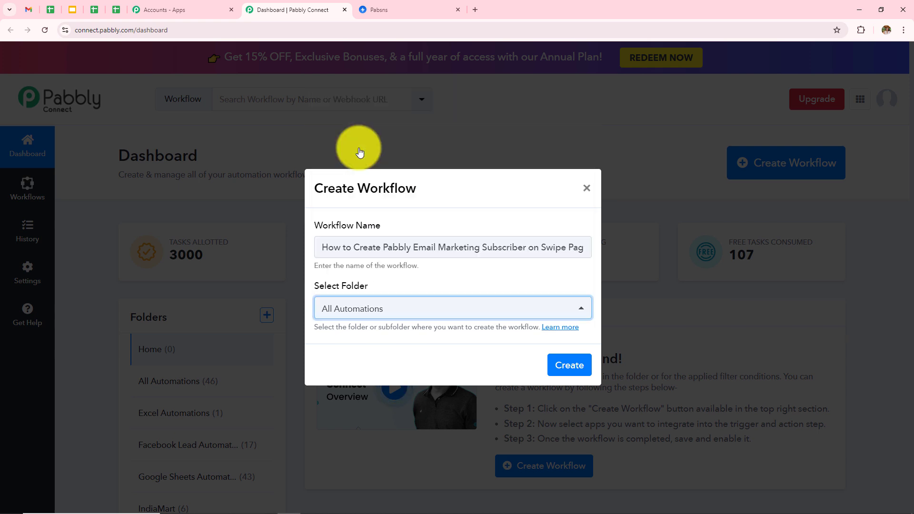
{"action": "left_click", "coordinate": [569, 371]}
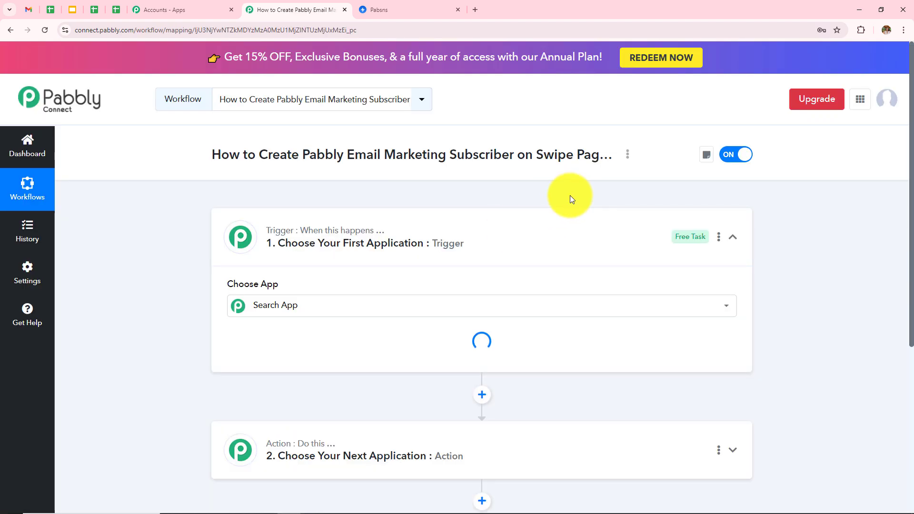
Step: Set the trigger app to Swipe Pages with the New Form Submission event
{"action": "left_click", "coordinate": [731, 237]}
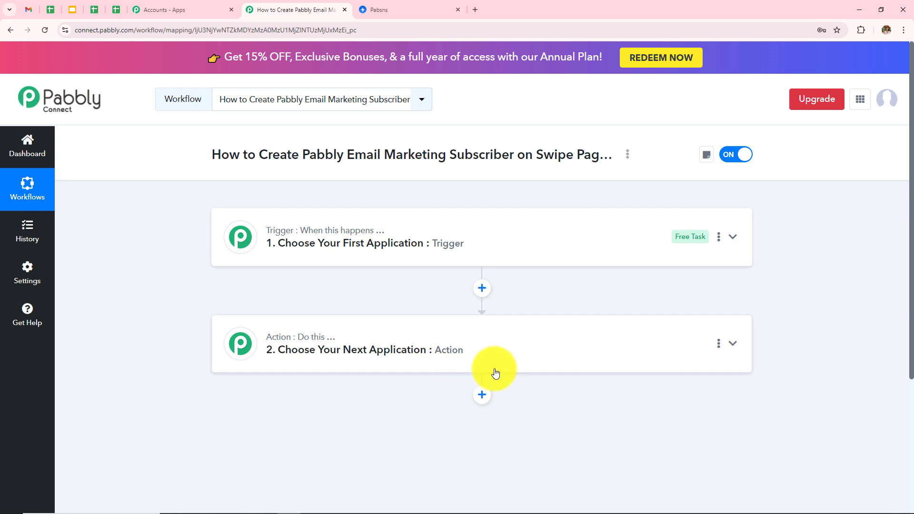
{"action": "left_click", "coordinate": [436, 248]}
{"action": "left_click", "coordinate": [415, 311]}
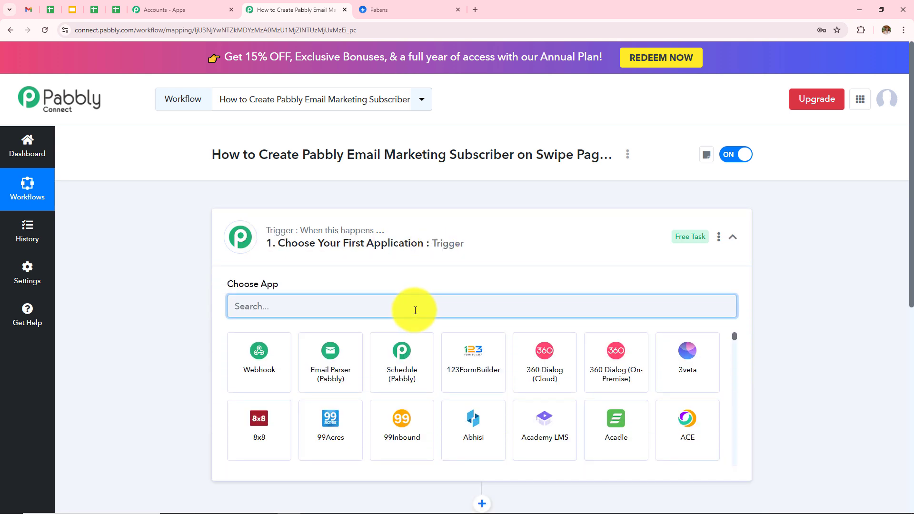
{"action": "type", "text": "Swip"}
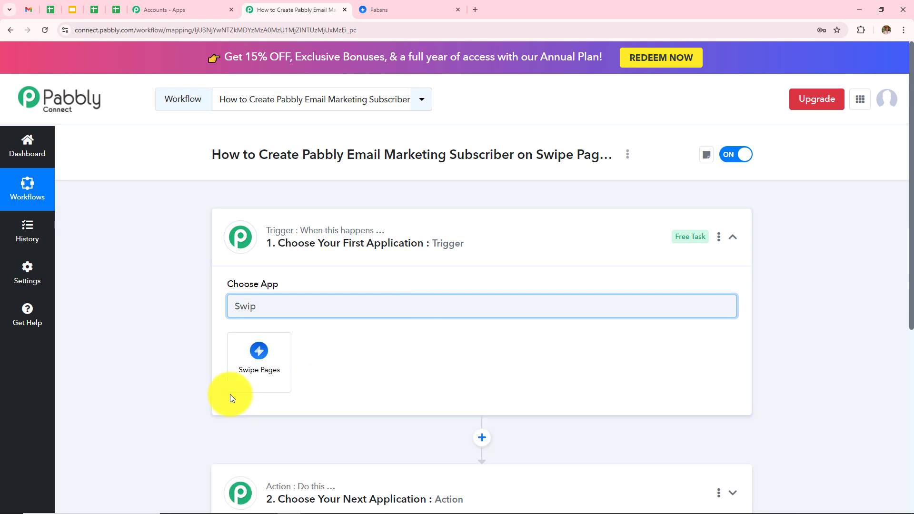
{"action": "left_click", "coordinate": [260, 369]}
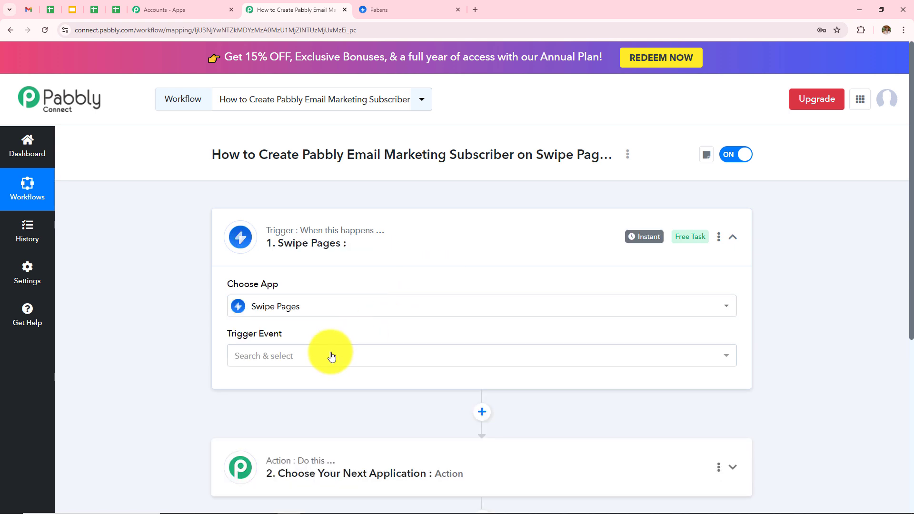
{"action": "left_click", "coordinate": [332, 356]}
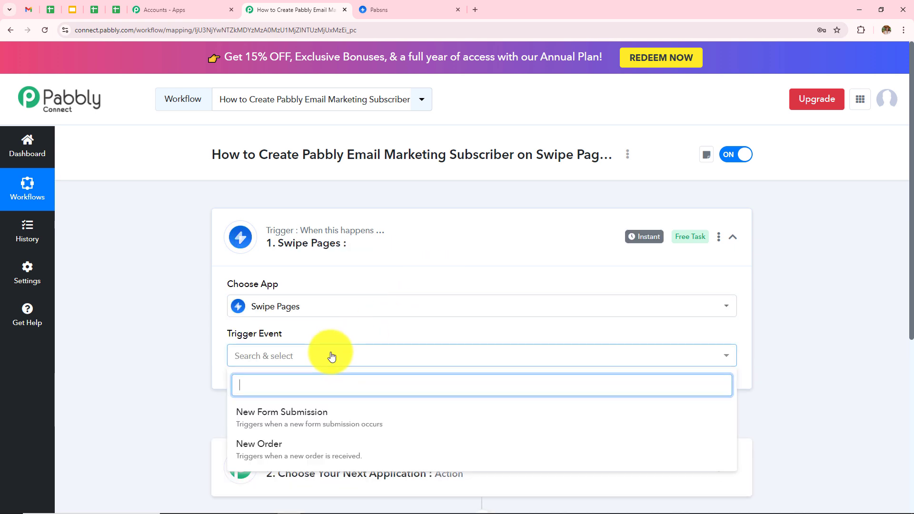
{"action": "left_click", "coordinate": [274, 425]}
{"action": "scroll", "coordinate": [467, 325], "scroll_direction": "down", "scroll_amount": 3}
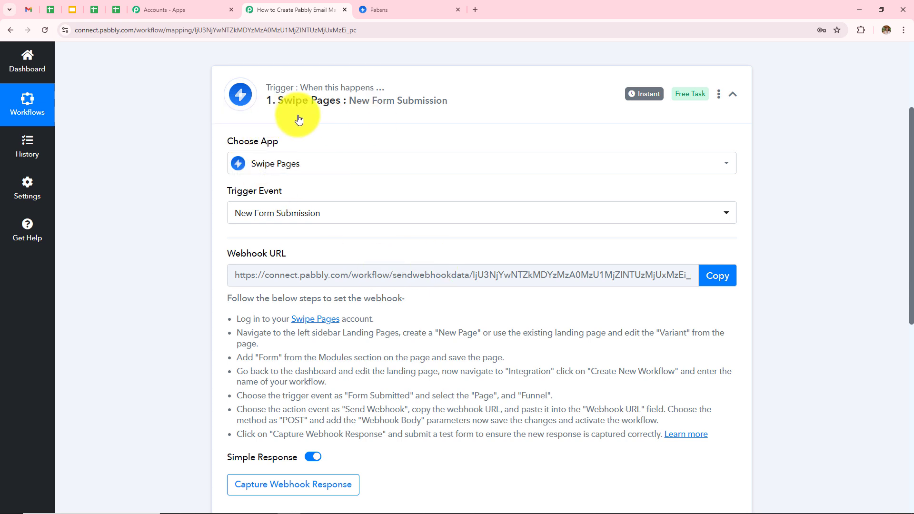
Step: Read through the webhook setup instructions, then switch to the Swipe Pages Pabsns landing page
{"action": "scroll", "coordinate": [363, 327], "scroll_direction": "down", "scroll_amount": 1}
{"action": "left_click_drag", "start_coordinate": [219, 280], "coordinate": [544, 408]}
{"action": "left_click", "coordinate": [890, 291]}
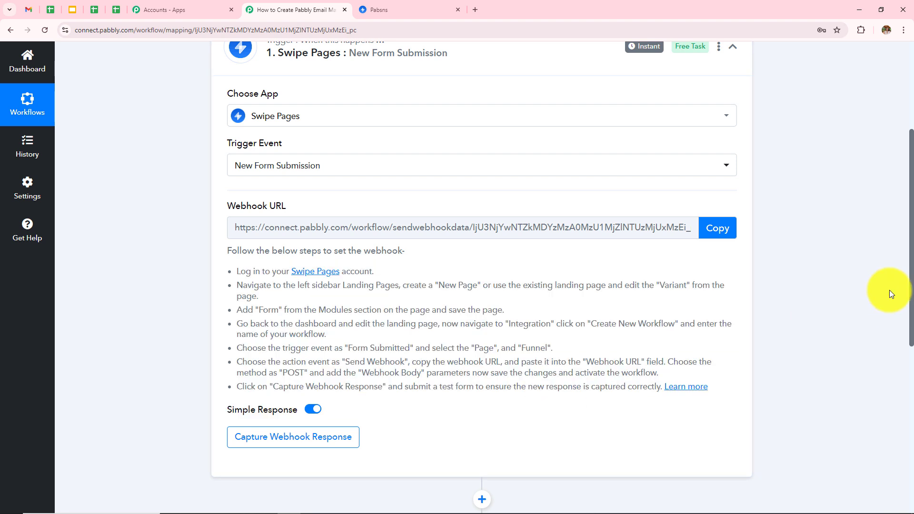
{"action": "scroll", "coordinate": [513, 305], "scroll_direction": "up", "scroll_amount": 1}
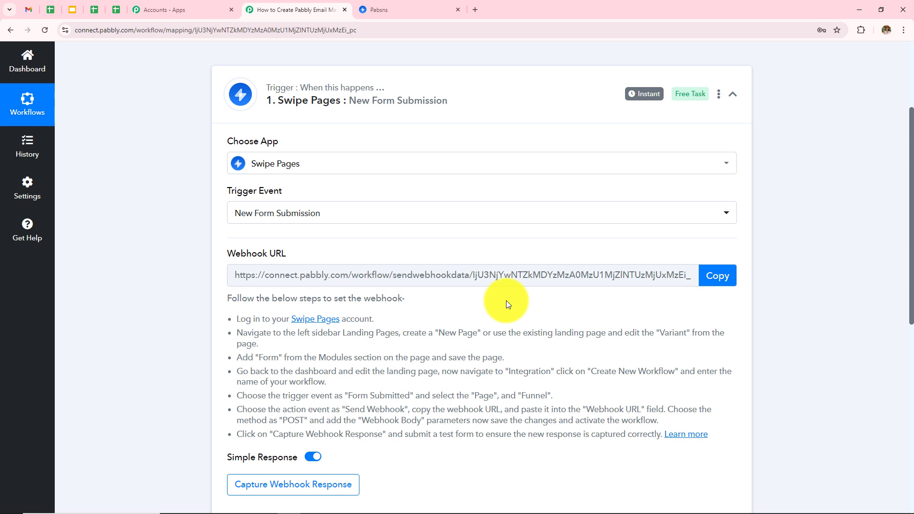
{"action": "left_click", "coordinate": [388, 10]}
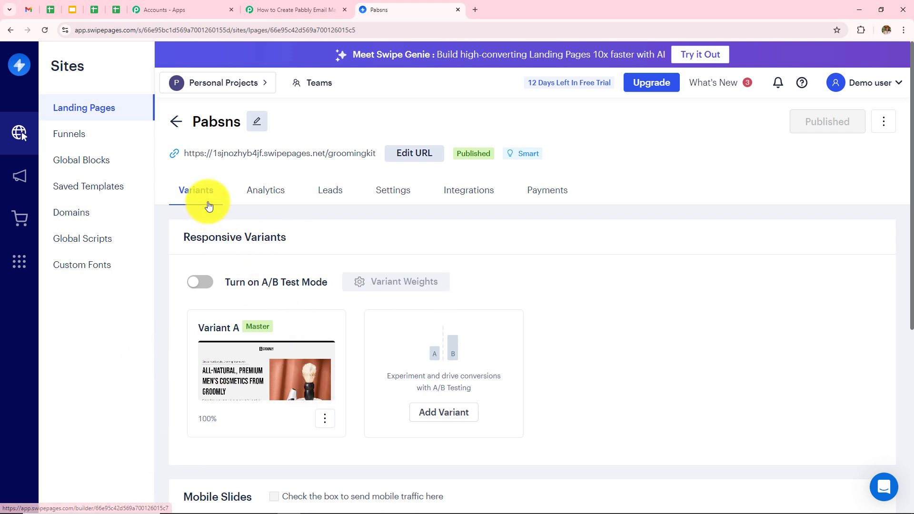
Step: From the Pabsns page's Integrations, create a new workflow named 'New'
{"action": "left_click", "coordinate": [468, 197]}
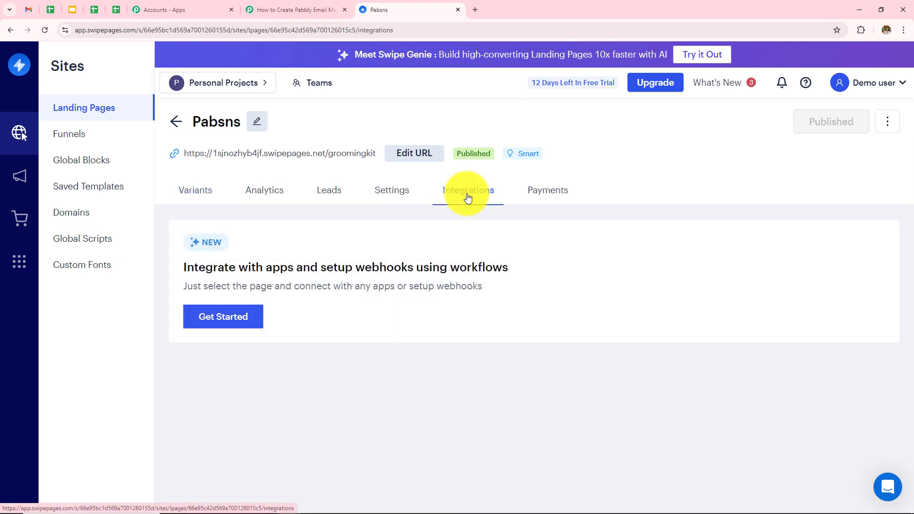
{"action": "left_click", "coordinate": [212, 318]}
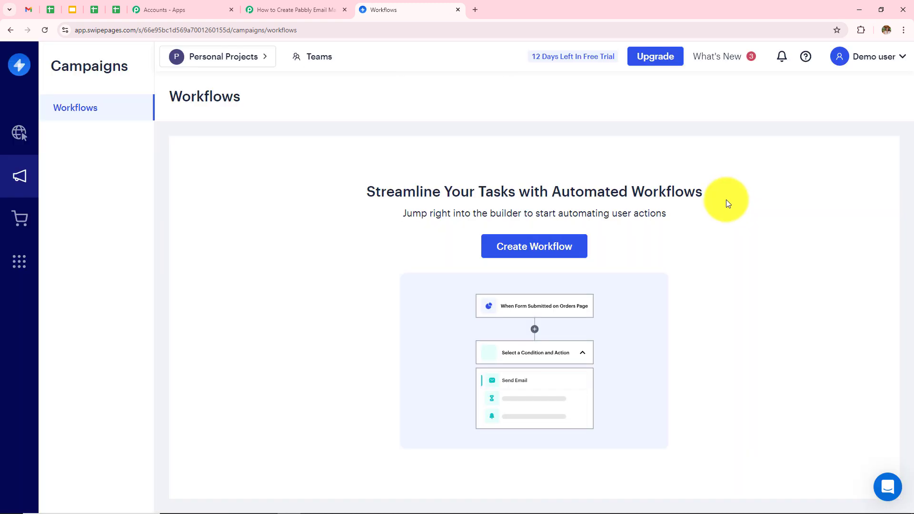
{"action": "left_click", "coordinate": [516, 250]}
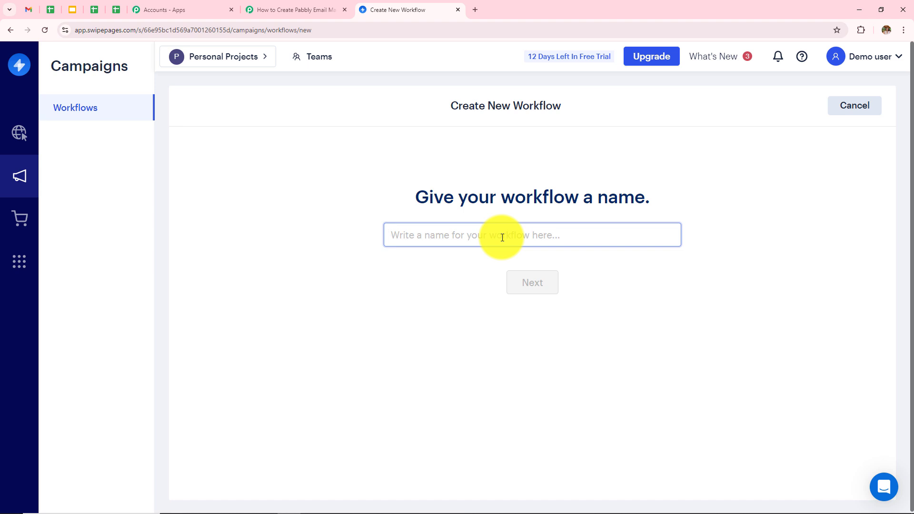
{"action": "type", "text": "New"}
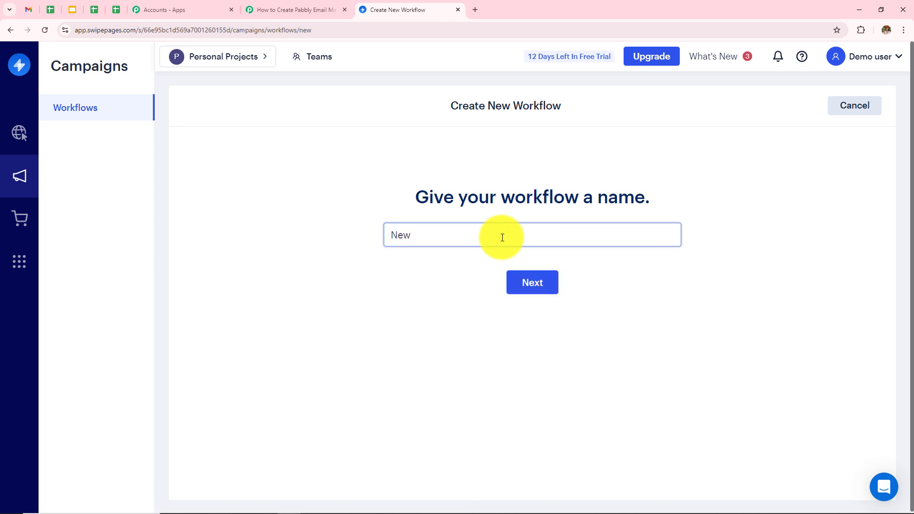
{"action": "left_click", "coordinate": [529, 290]}
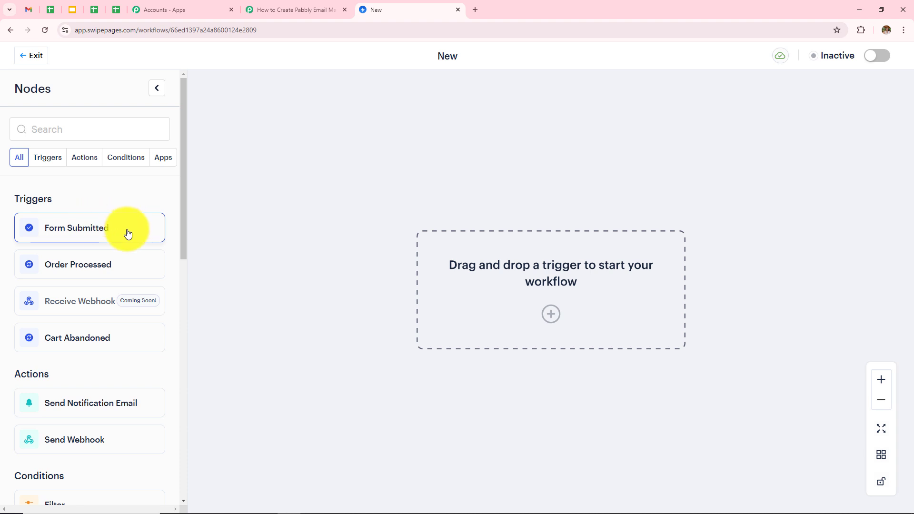
Step: Add a Form Submitted trigger limited to the Pabsns page and Any Funnel
{"action": "left_click_drag", "start_coordinate": [85, 233], "coordinate": [553, 260]}
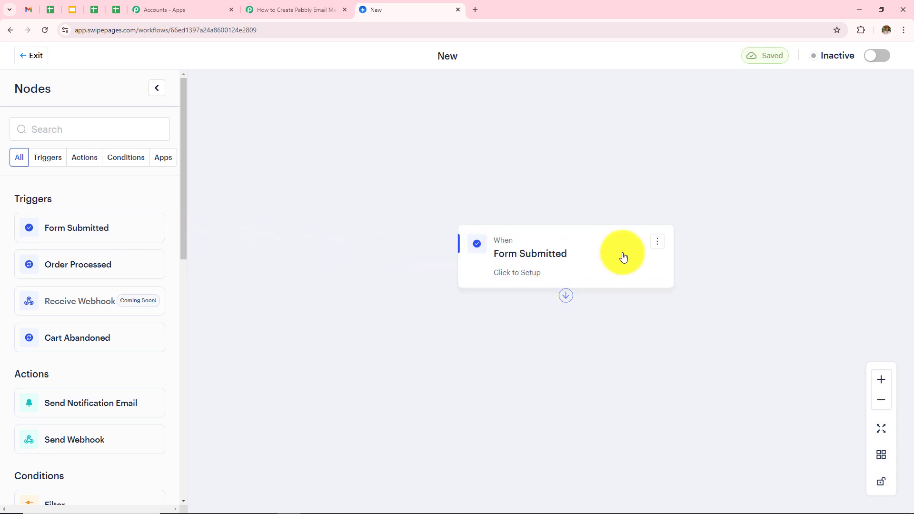
{"action": "left_click", "coordinate": [513, 268]}
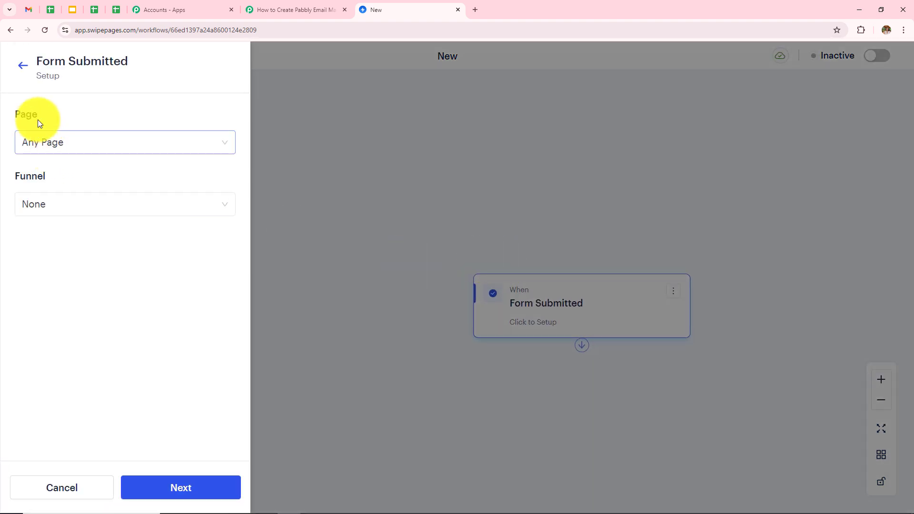
{"action": "left_click", "coordinate": [108, 146]}
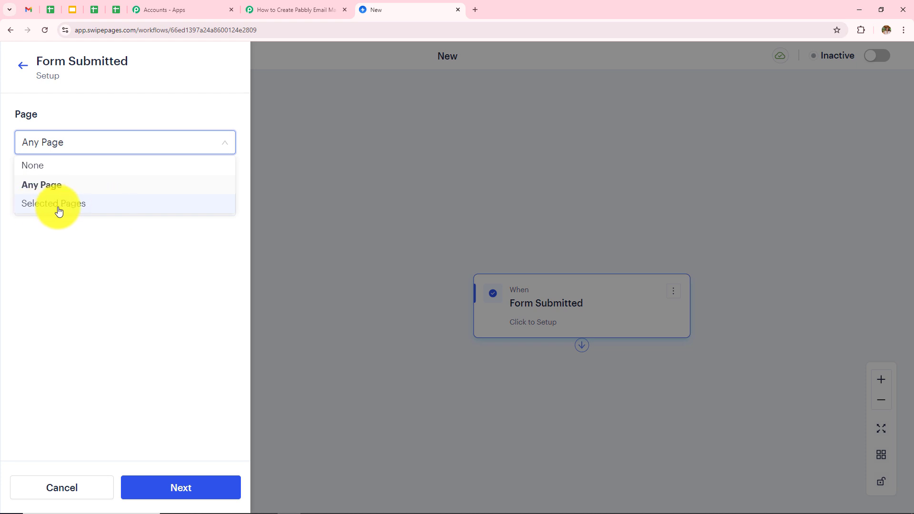
{"action": "left_click", "coordinate": [65, 209]}
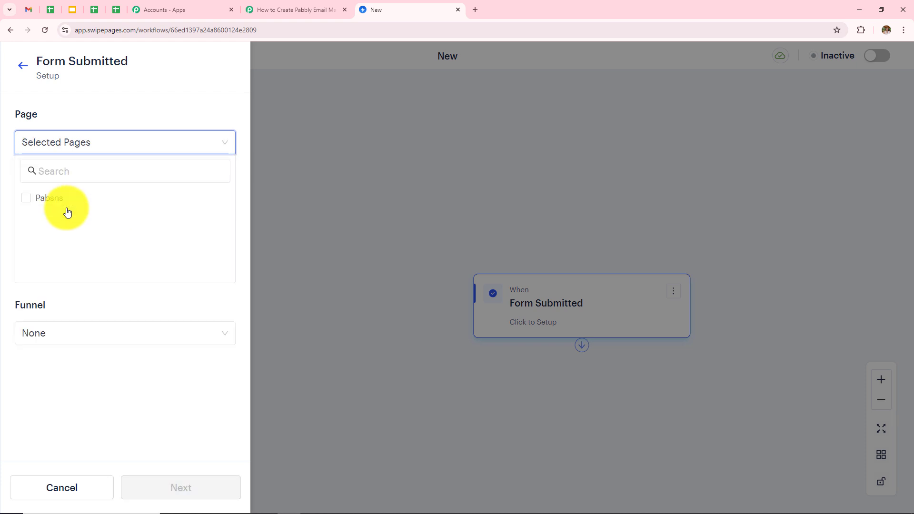
{"action": "left_click", "coordinate": [27, 198]}
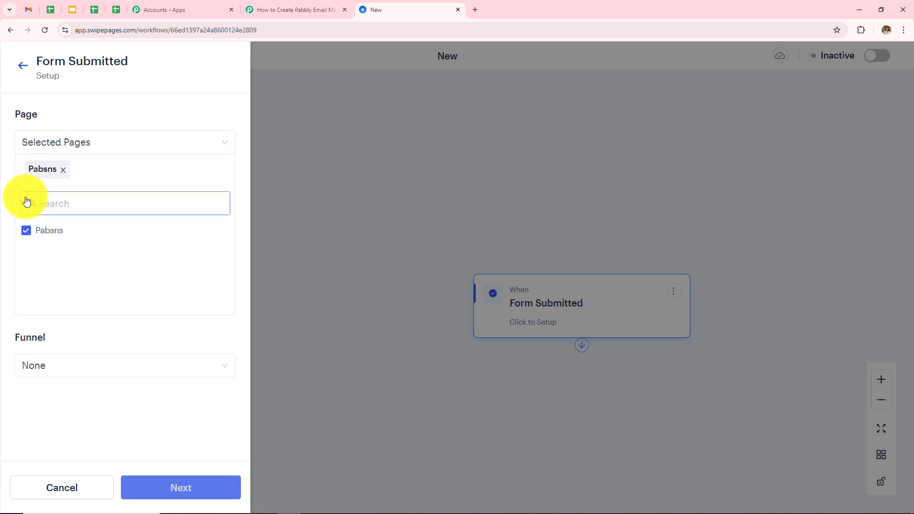
{"action": "left_click", "coordinate": [109, 375]}
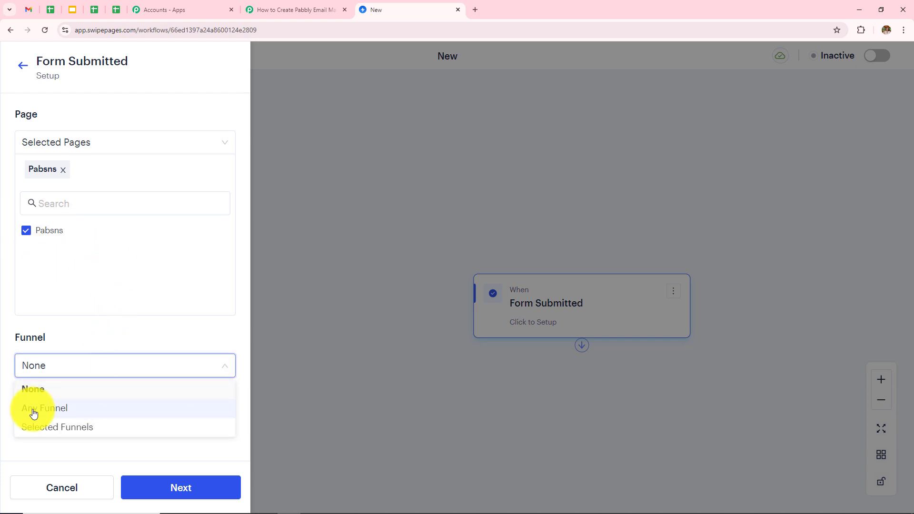
{"action": "left_click", "coordinate": [61, 410]}
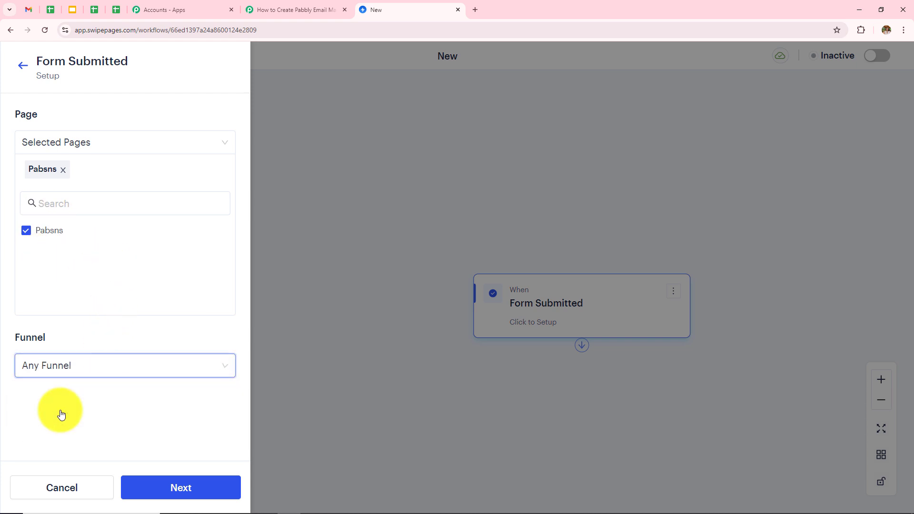
{"action": "left_click", "coordinate": [171, 487]}
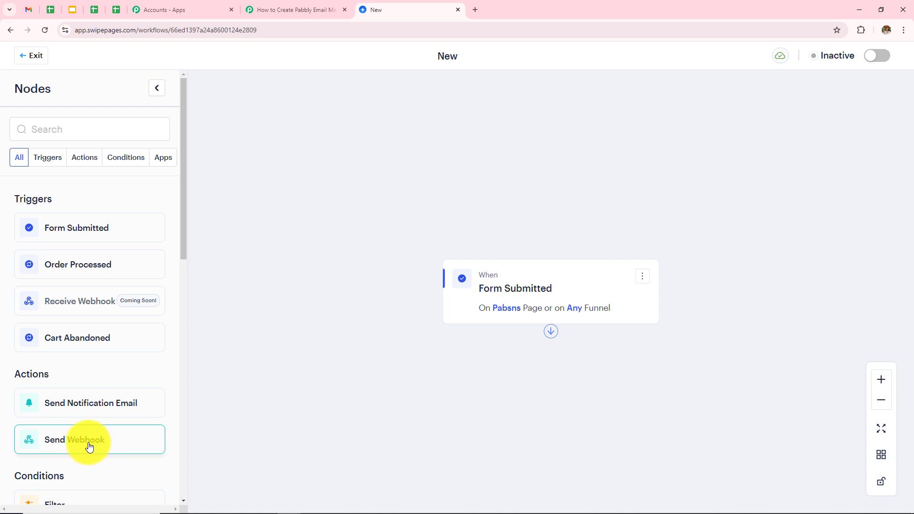
Step: Add a Send Webhook action connected after the Form Submitted trigger and open its settings
{"action": "left_click_drag", "start_coordinate": [90, 446], "coordinate": [633, 403]}
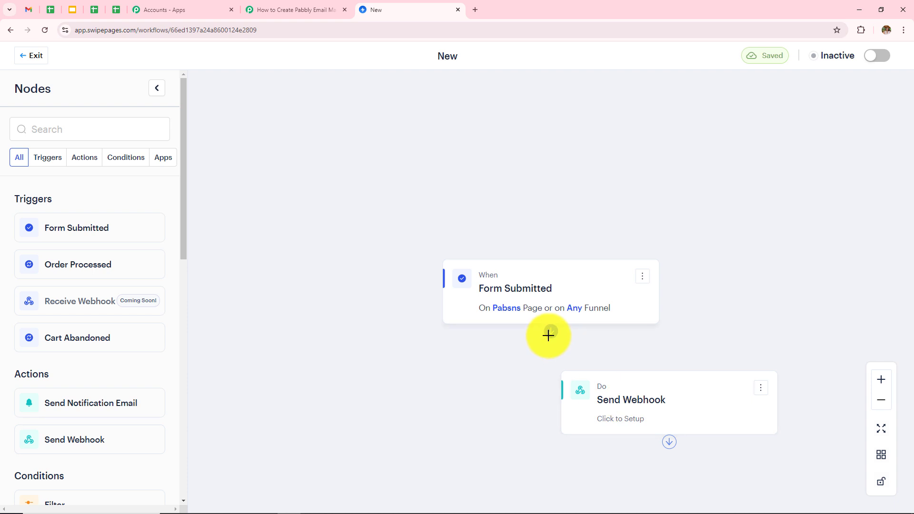
{"action": "left_click_drag", "start_coordinate": [553, 329], "coordinate": [676, 374]}
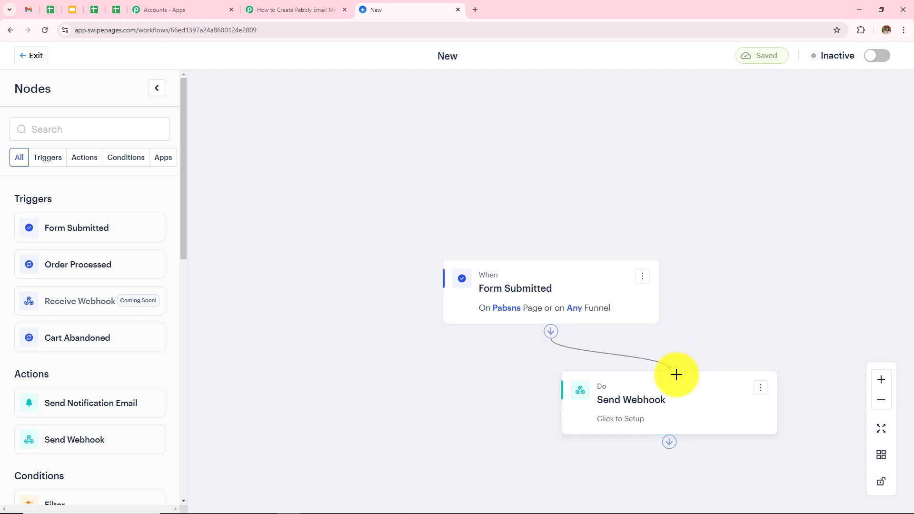
{"action": "left_click", "coordinate": [639, 409]}
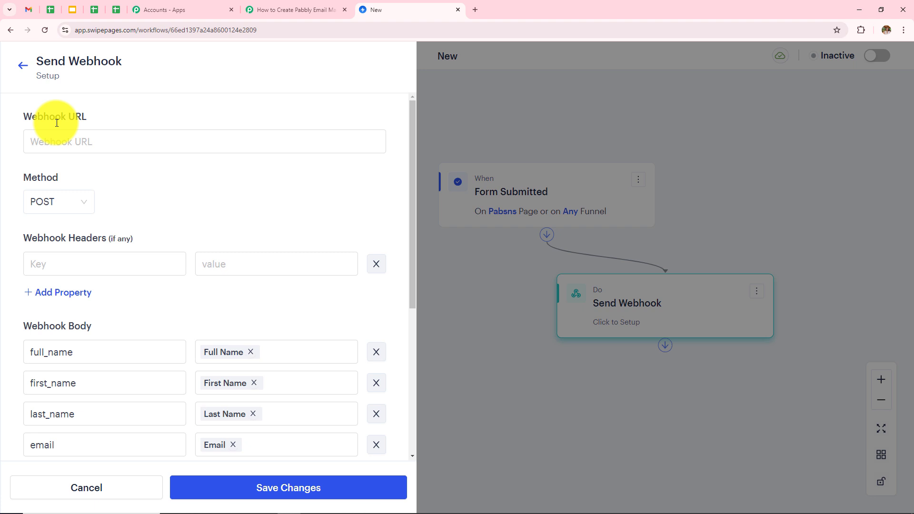
Step: Copy the Pabbly Connect webhook URL into the Send Webhook step's Webhook URL field
{"action": "left_click", "coordinate": [284, 10]}
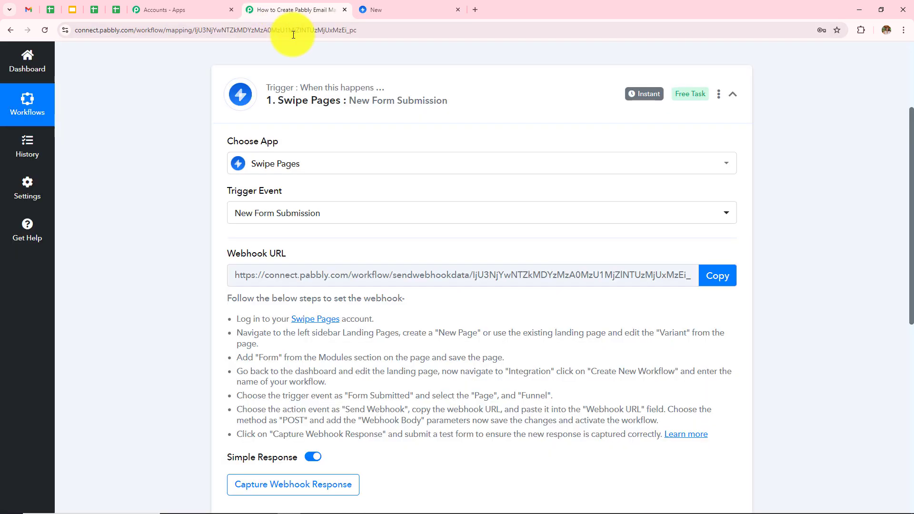
{"action": "left_click", "coordinate": [722, 277]}
{"action": "left_click", "coordinate": [426, 10]}
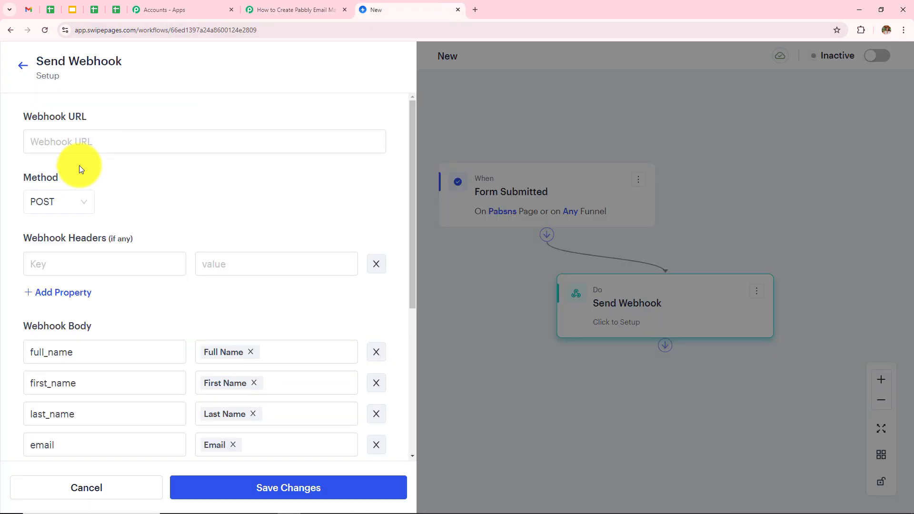
{"action": "left_click", "coordinate": [90, 147]}
{"action": "key", "text": "ctrl+v"}
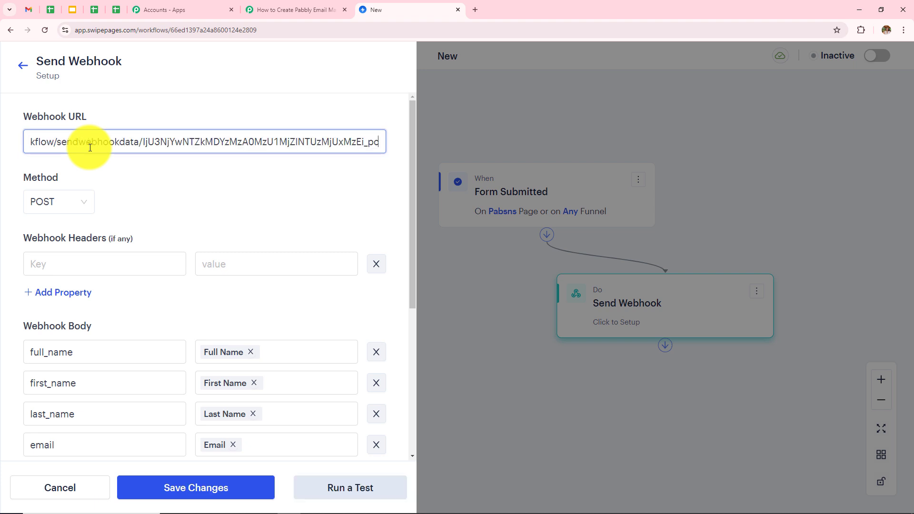
Step: Keep POST as the request method and send a test run
{"action": "left_click", "coordinate": [77, 200]}
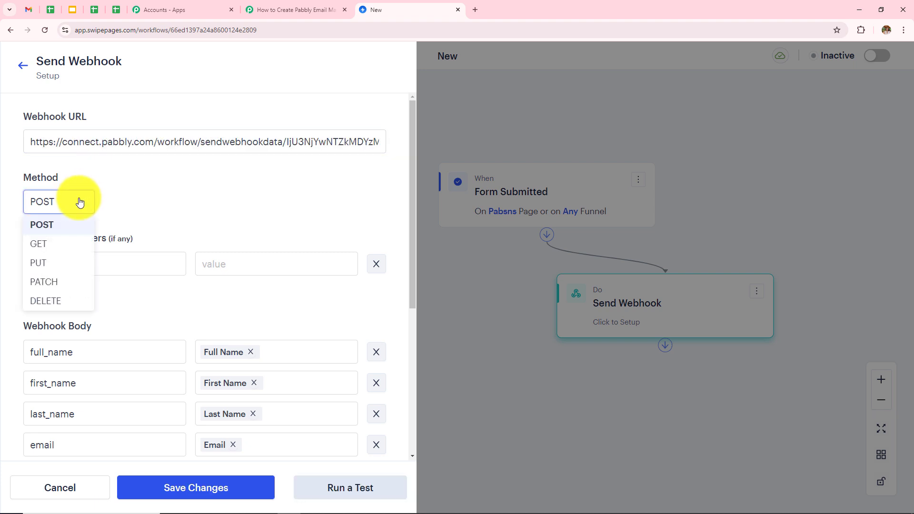
{"action": "left_click", "coordinate": [50, 232]}
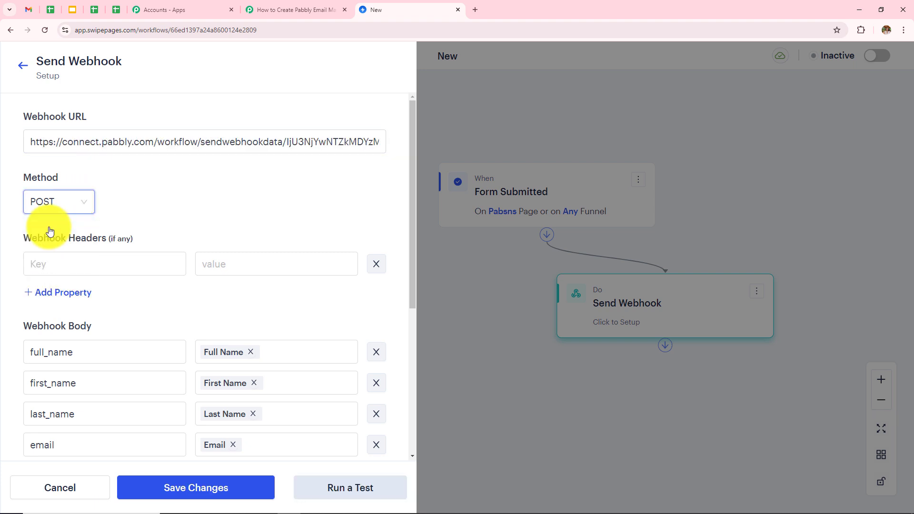
{"action": "left_click", "coordinate": [346, 486]}
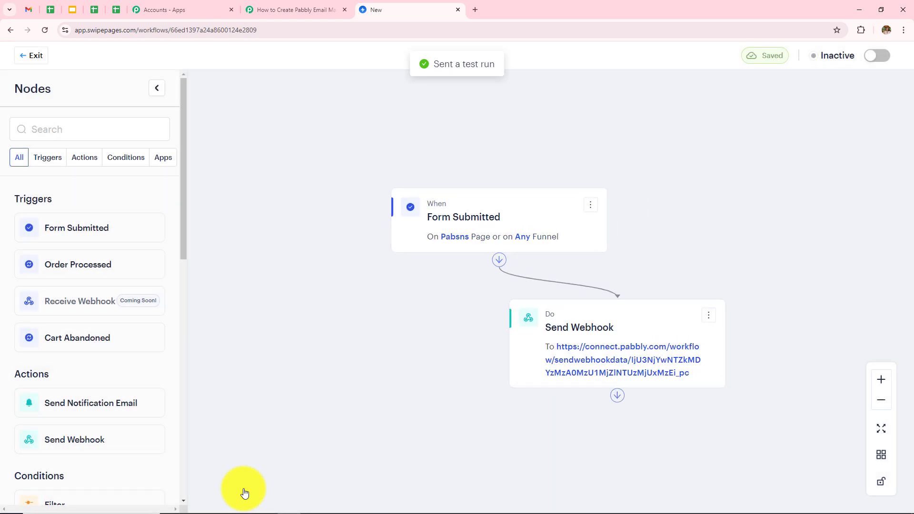
Step: Review the captured test submission's labels and values in Pabbly Connect, then return to Swipe Pages
{"action": "left_click", "coordinate": [305, 9]}
{"action": "scroll", "coordinate": [552, 324], "scroll_direction": "down", "scroll_amount": 9}
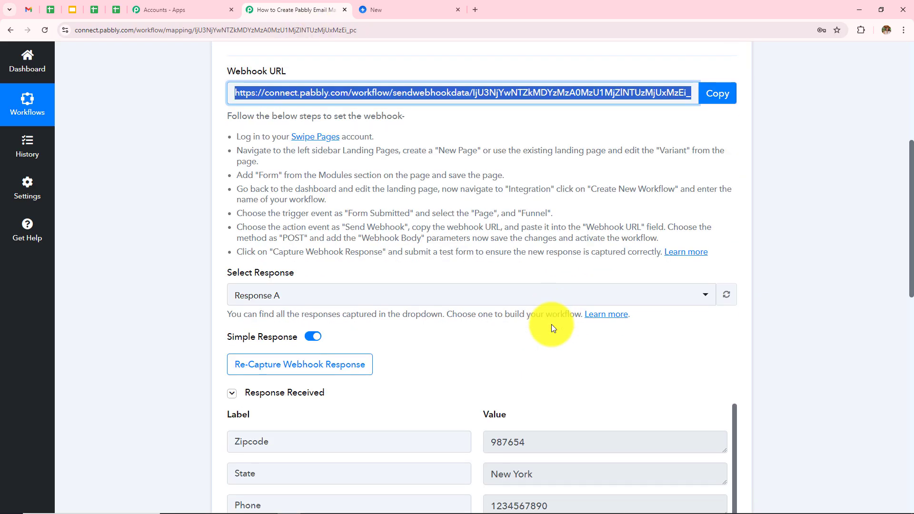
{"action": "scroll", "coordinate": [551, 324], "scroll_direction": "down", "scroll_amount": 1}
{"action": "scroll", "coordinate": [551, 325], "scroll_direction": "up", "scroll_amount": 1}
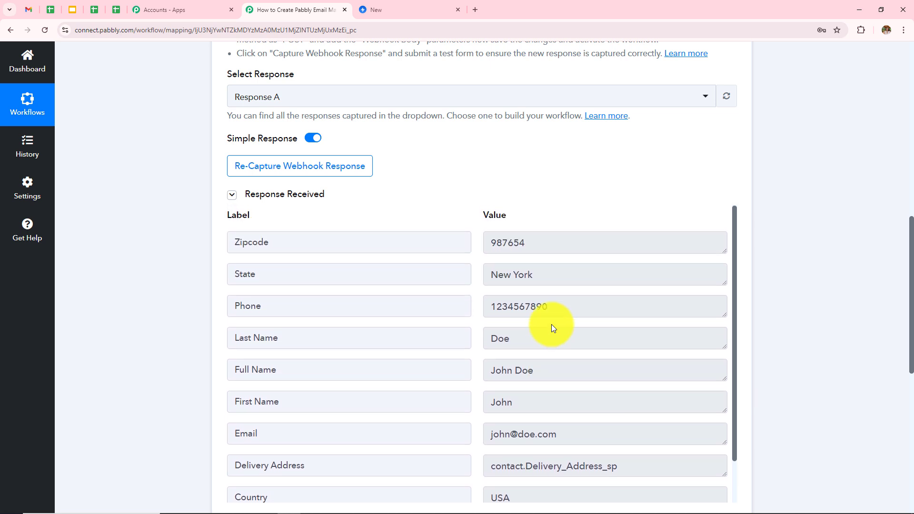
{"action": "scroll", "coordinate": [571, 182], "scroll_direction": "down", "scroll_amount": 2}
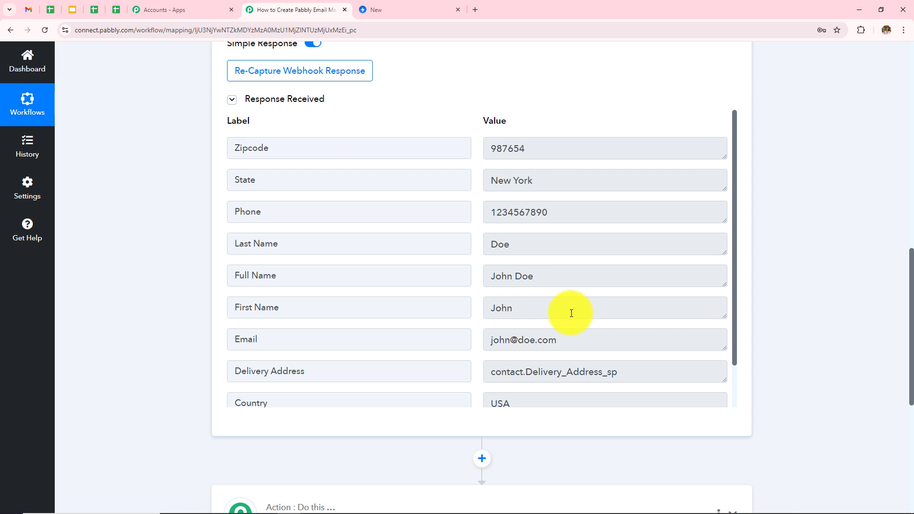
{"action": "scroll", "coordinate": [585, 342], "scroll_direction": "down", "scroll_amount": 1}
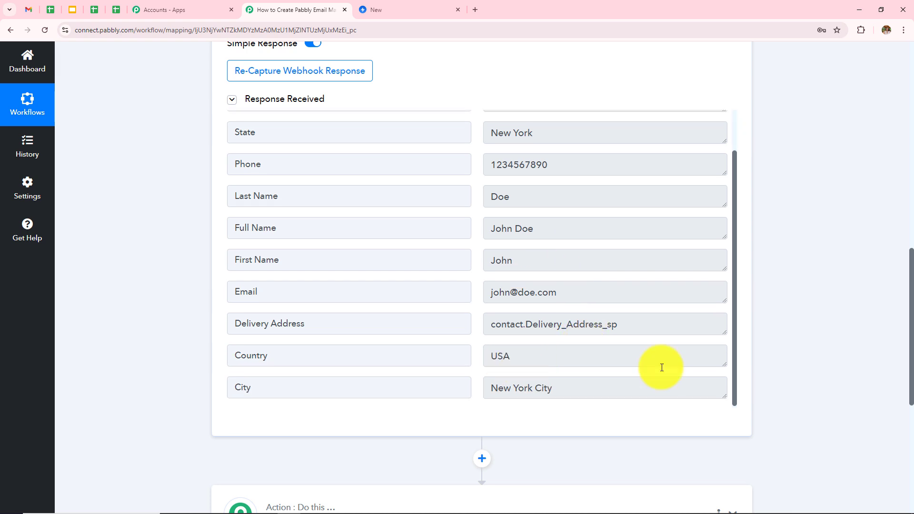
{"action": "scroll", "coordinate": [580, 338], "scroll_direction": "up", "scroll_amount": 1}
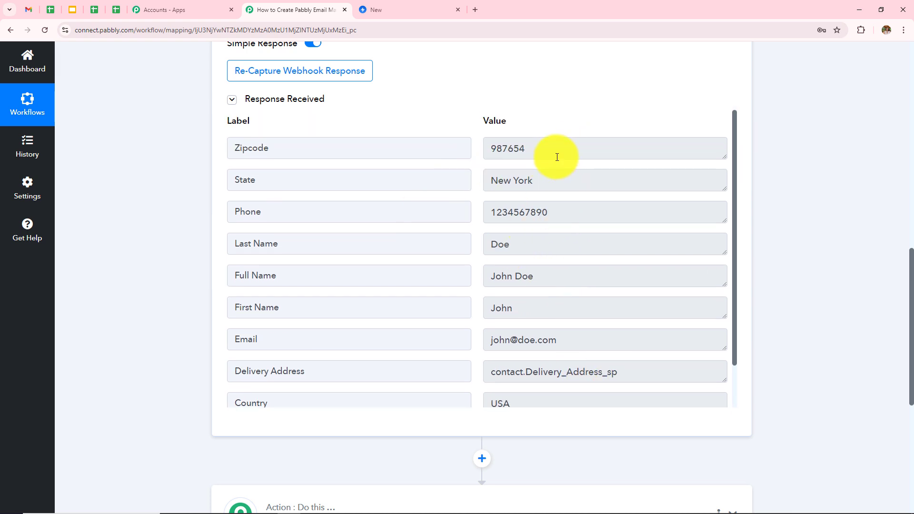
{"action": "scroll", "coordinate": [501, 162], "scroll_direction": "up", "scroll_amount": 1}
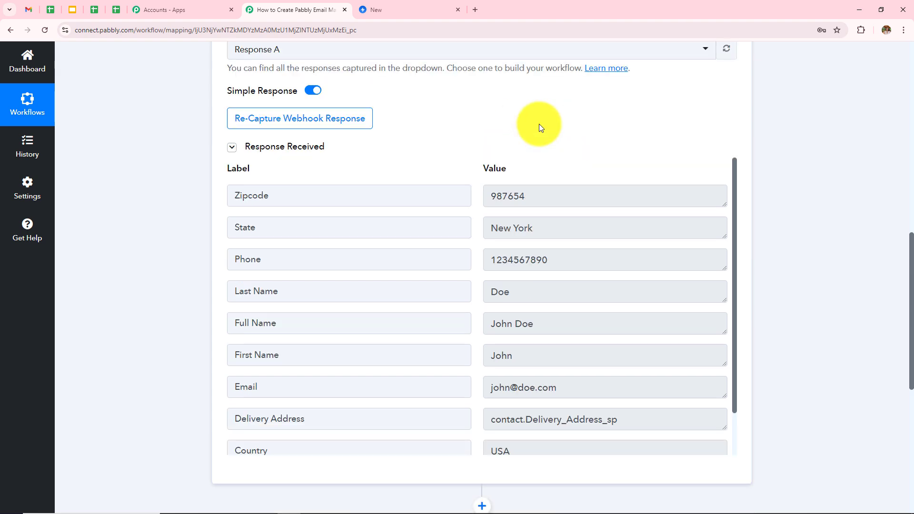
{"action": "scroll", "coordinate": [539, 127], "scroll_direction": "up", "scroll_amount": 3}
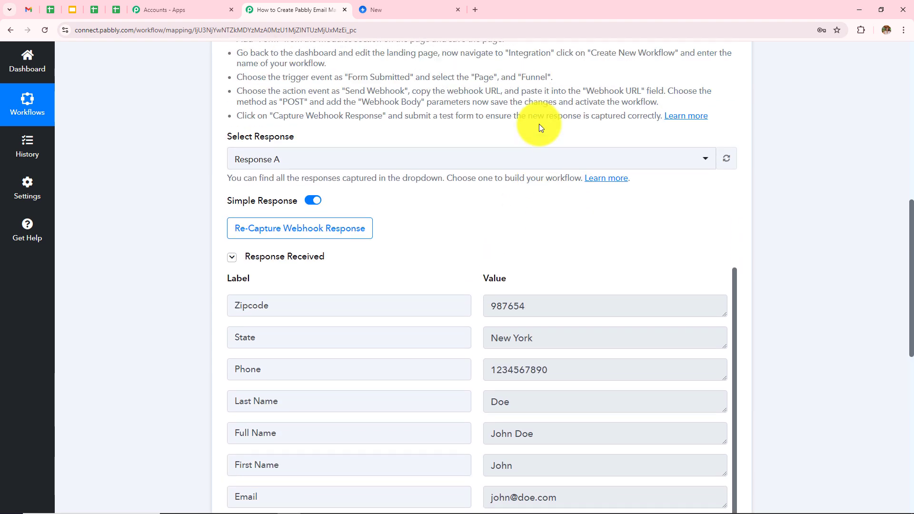
{"action": "left_click", "coordinate": [424, 9]}
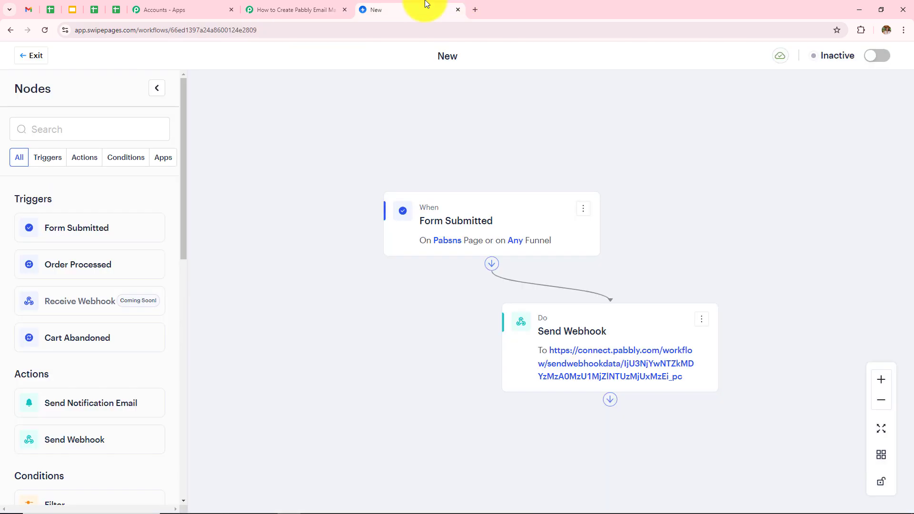
Step: Switch the Swipe Pages form-to-webhook workflow 'New' from Inactive to Active
{"action": "left_click", "coordinate": [878, 57]}
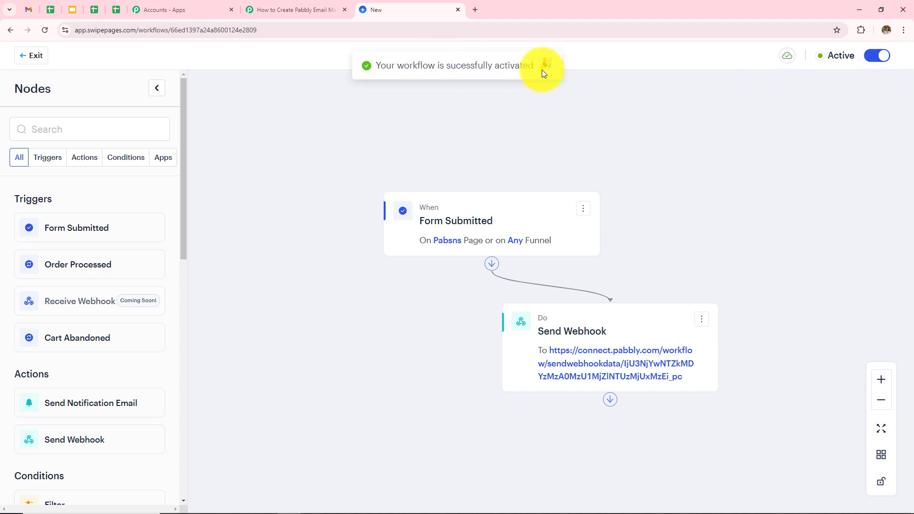
Step: Recapture the Swipe Pages webhook response, confirming the warning, so it shows Waiting For Webhook Response
{"action": "left_click", "coordinate": [314, 10]}
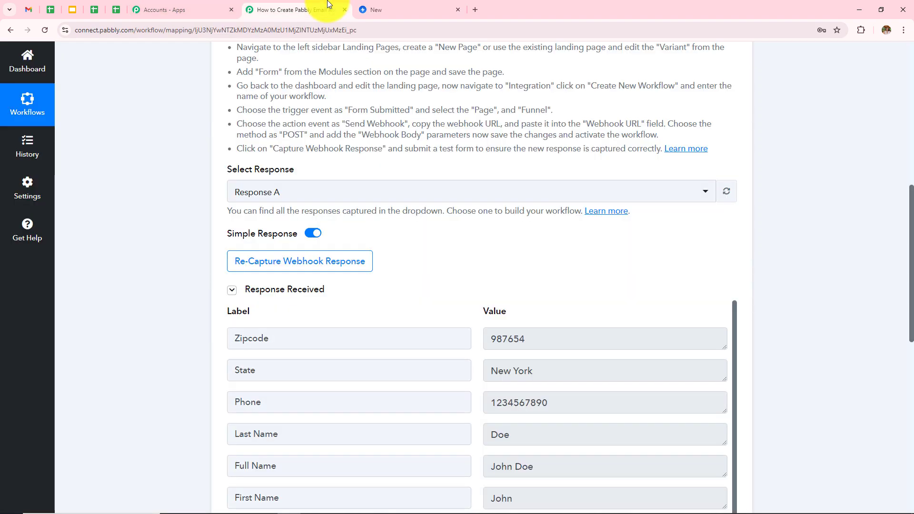
{"action": "scroll", "coordinate": [333, 167], "scroll_direction": "down", "scroll_amount": 3}
{"action": "left_click", "coordinate": [300, 123]}
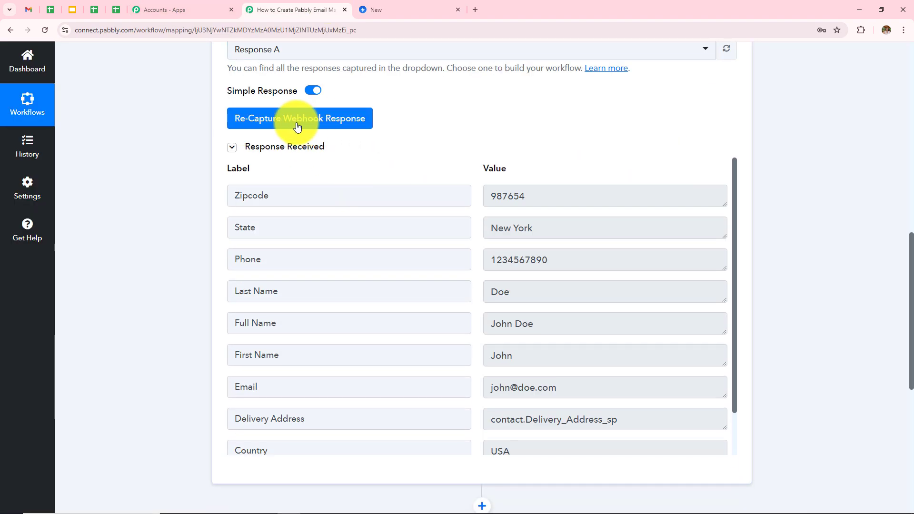
{"action": "left_click_drag", "start_coordinate": [328, 267], "coordinate": [583, 282]}
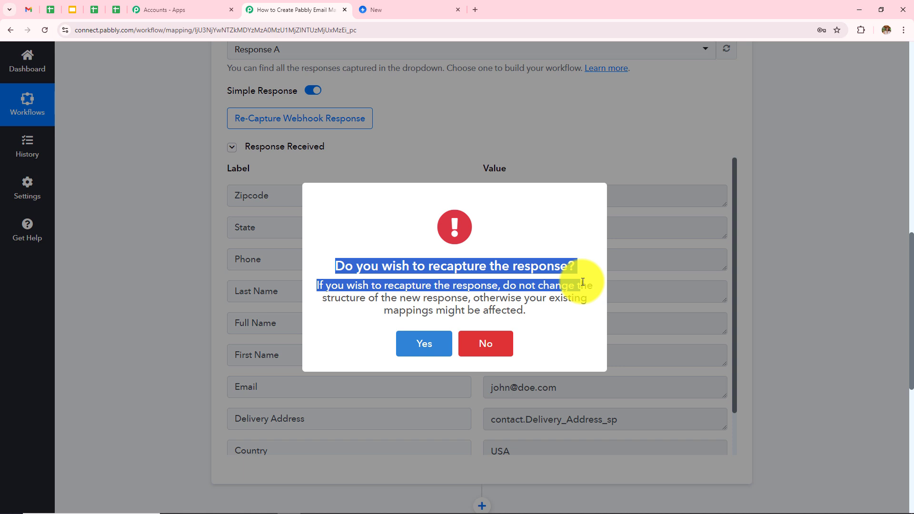
{"action": "left_click", "coordinate": [434, 345]}
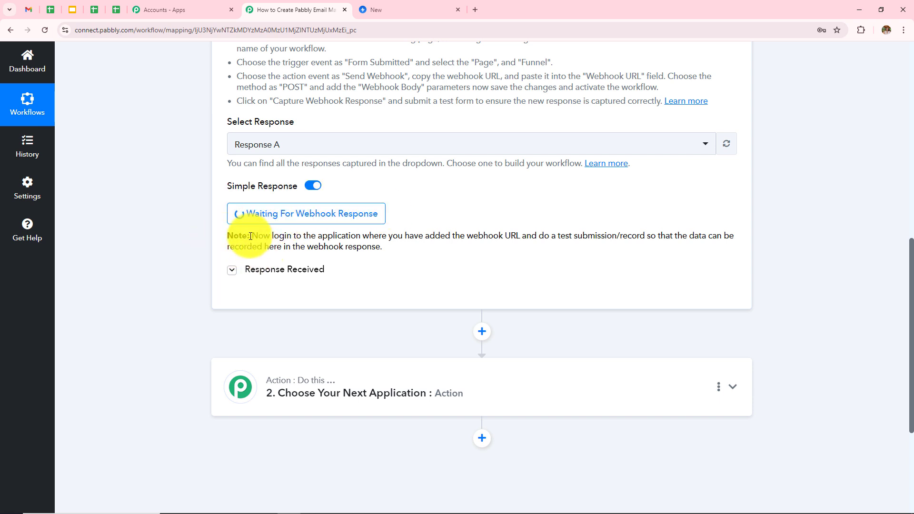
{"action": "left_click_drag", "start_coordinate": [250, 235], "coordinate": [746, 251]}
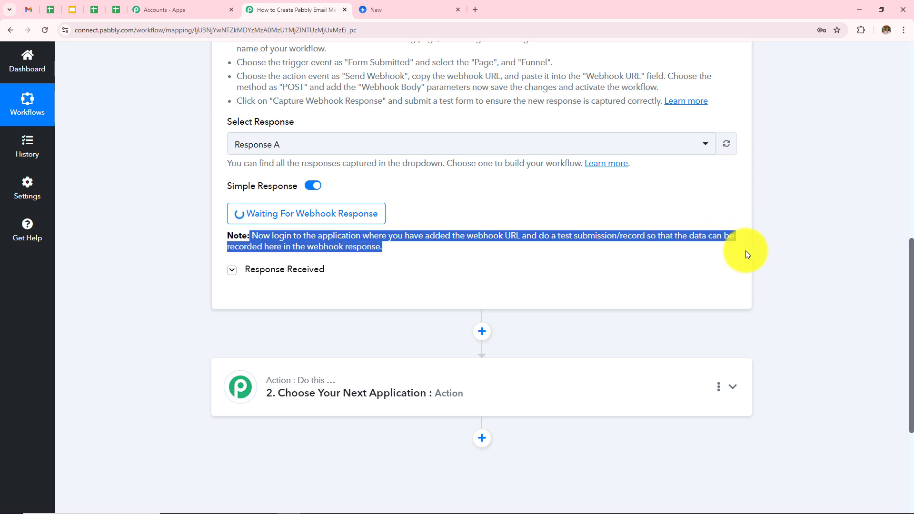
{"action": "left_click", "coordinate": [862, 212]}
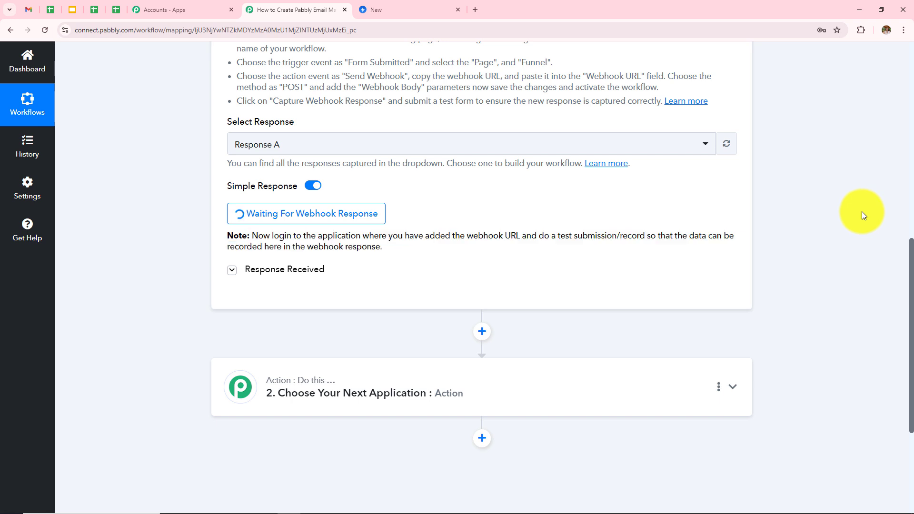
{"action": "scroll", "coordinate": [452, 219], "scroll_direction": "down", "scroll_amount": 2}
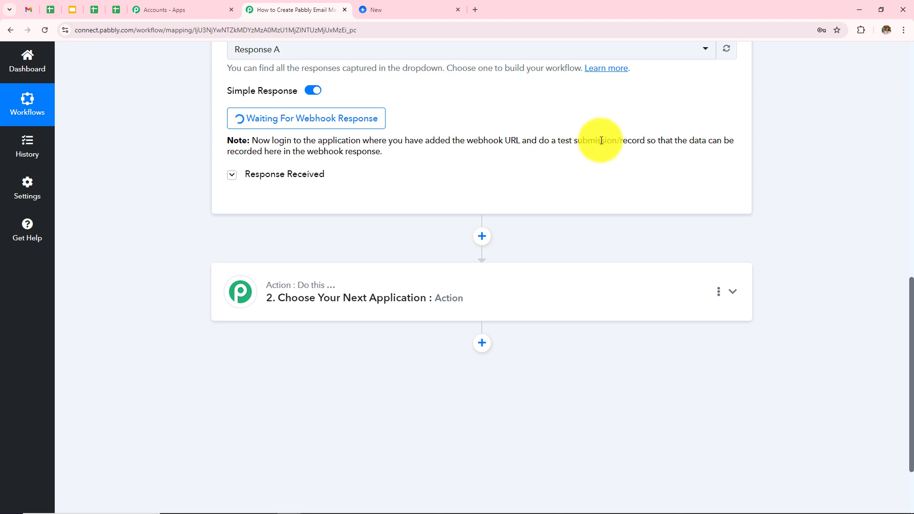
{"action": "left_click", "coordinate": [421, 6]}
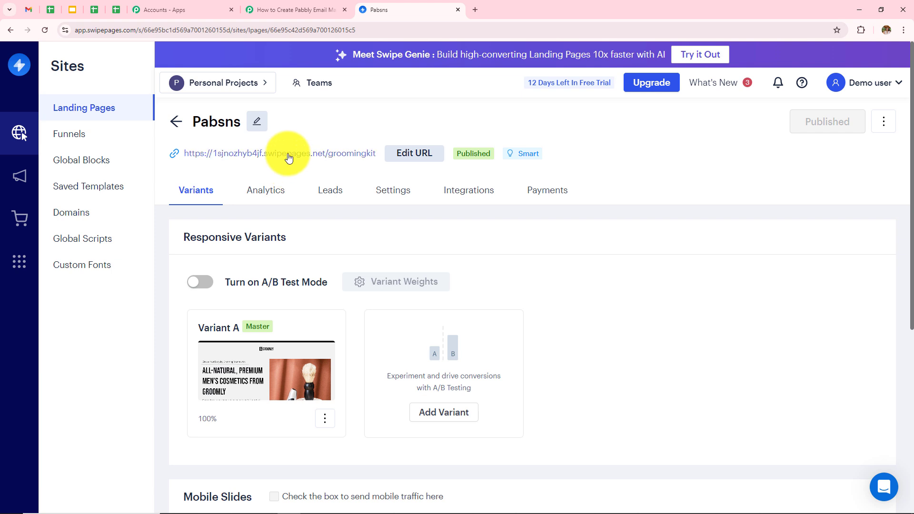
Step: Open the published Groomly landing page live and bring up its prepaid order form
{"action": "left_click", "coordinate": [320, 159]}
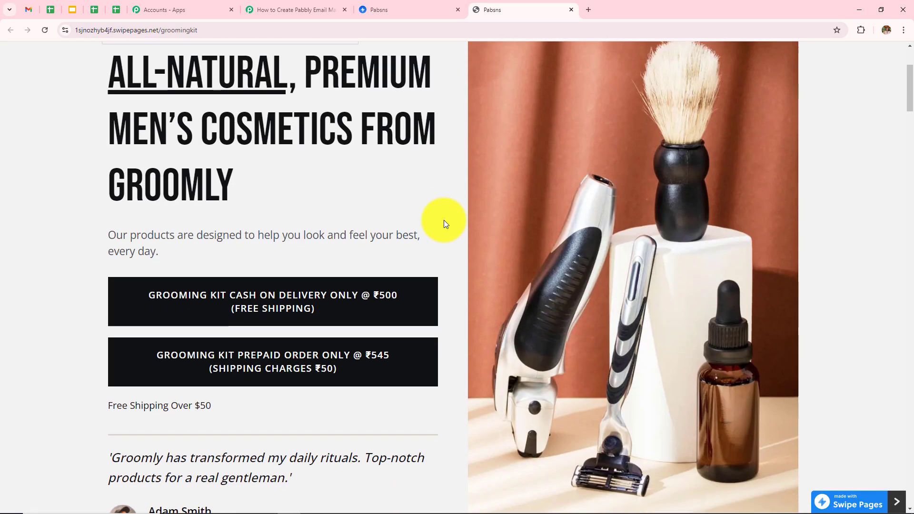
{"action": "scroll", "coordinate": [334, 238], "scroll_direction": "down", "scroll_amount": 2}
{"action": "left_click", "coordinate": [299, 288]}
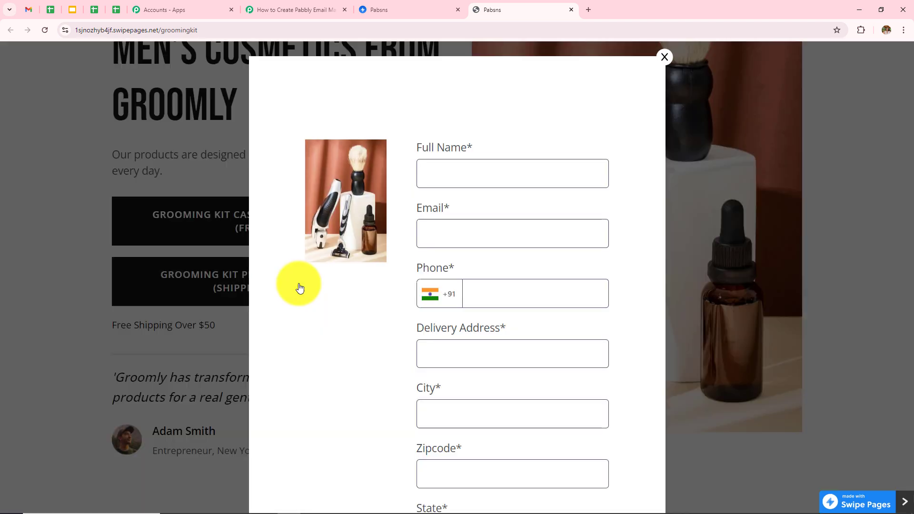
{"action": "scroll", "coordinate": [529, 206], "scroll_direction": "down", "scroll_amount": 2}
{"action": "scroll", "coordinate": [469, 185], "scroll_direction": "up", "scroll_amount": 2}
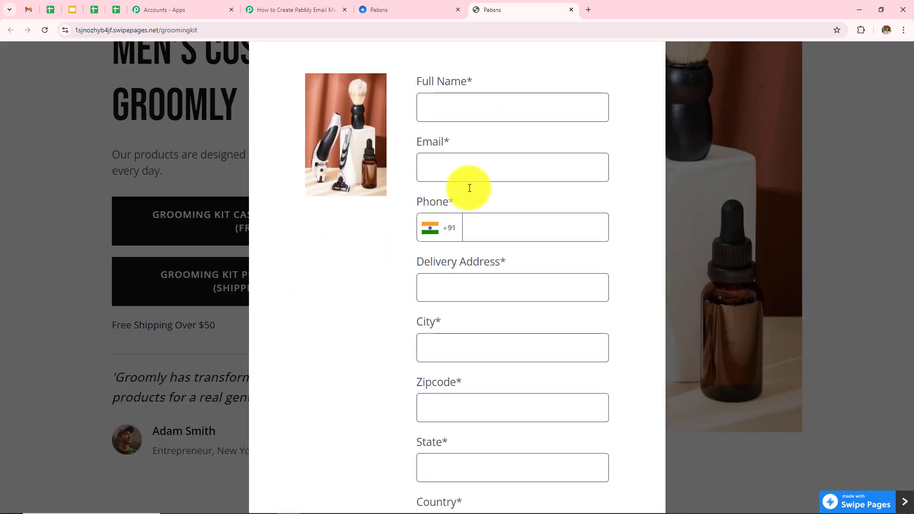
{"action": "scroll", "coordinate": [518, 375], "scroll_direction": "down", "scroll_amount": 2}
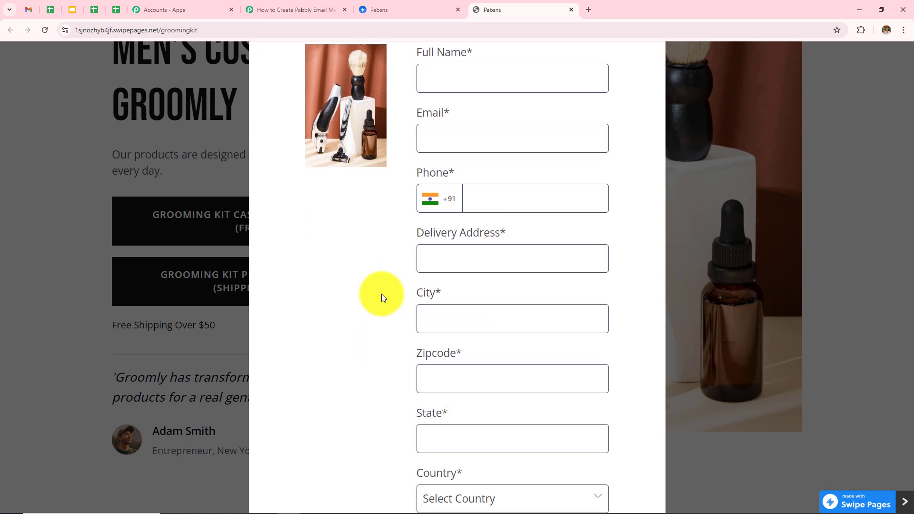
{"action": "scroll", "coordinate": [492, 209], "scroll_direction": "down", "scroll_amount": 3}
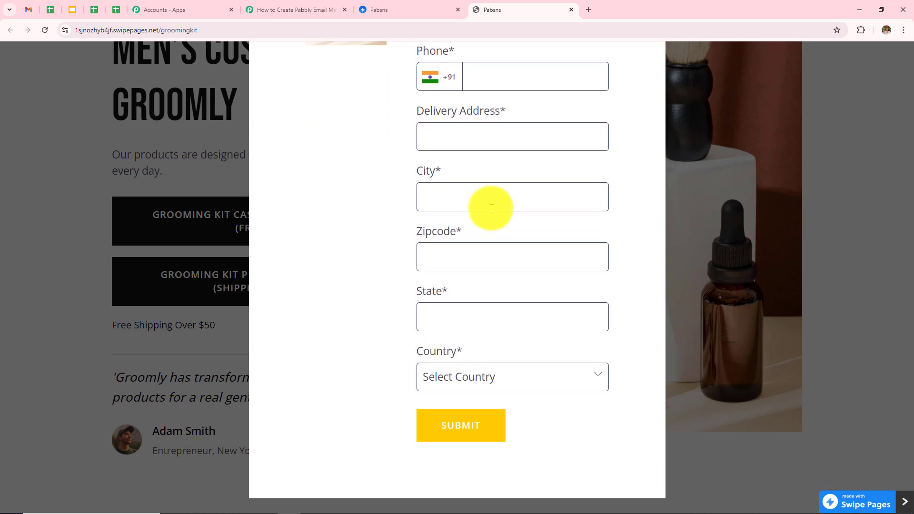
{"action": "scroll", "coordinate": [492, 208], "scroll_direction": "up", "scroll_amount": 5}
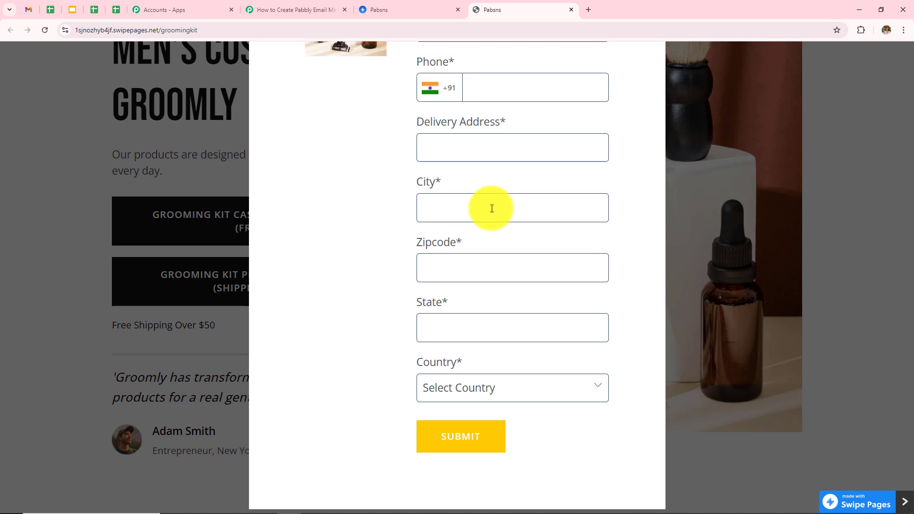
Step: Autofill the order form with saved sample details, submit it and dismiss the thank-you popup
{"action": "left_click", "coordinate": [492, 177]}
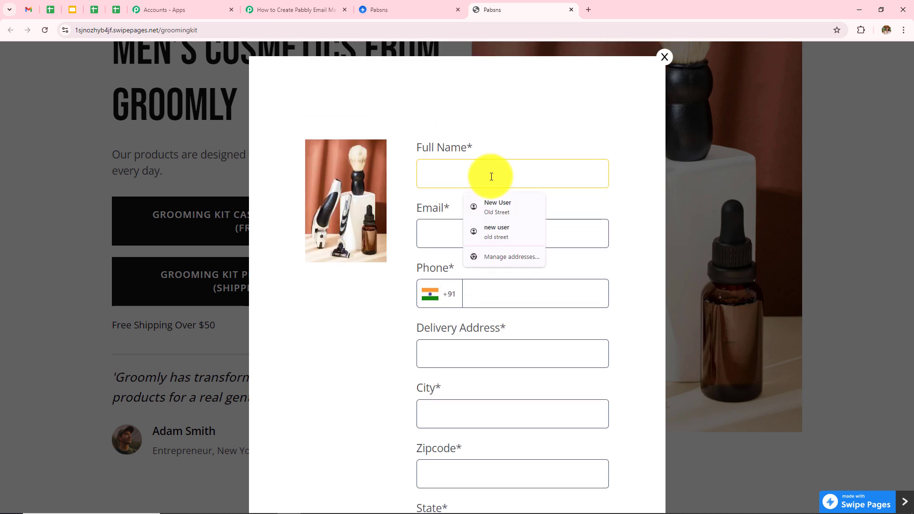
{"action": "left_click", "coordinate": [498, 207]}
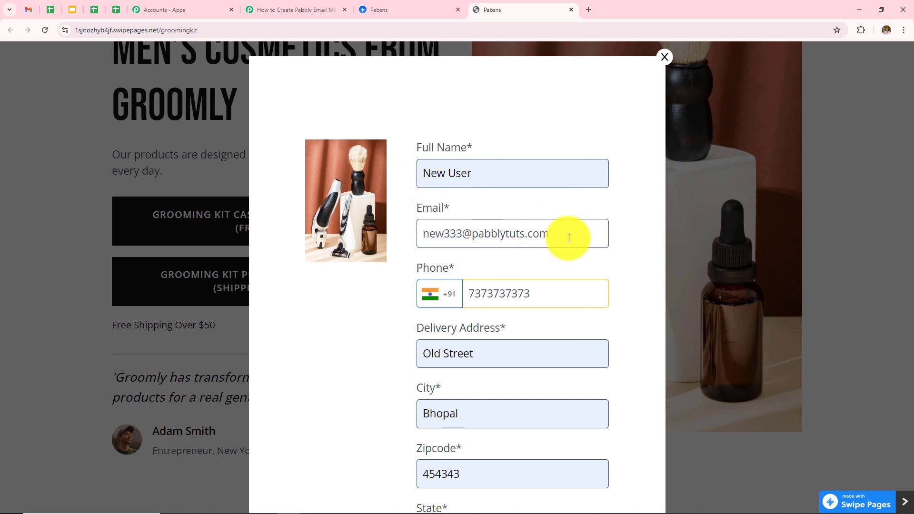
{"action": "scroll", "coordinate": [569, 238], "scroll_direction": "down", "scroll_amount": 2}
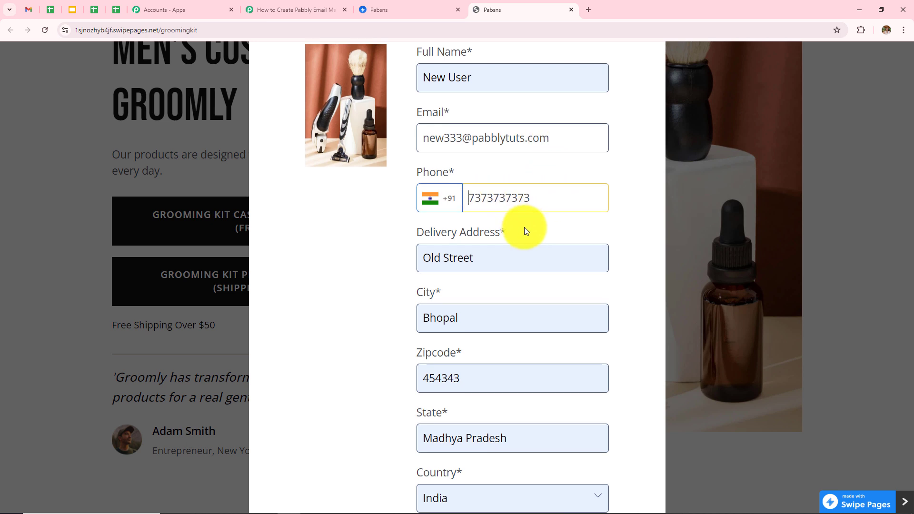
{"action": "scroll", "coordinate": [524, 227], "scroll_direction": "down", "scroll_amount": 2}
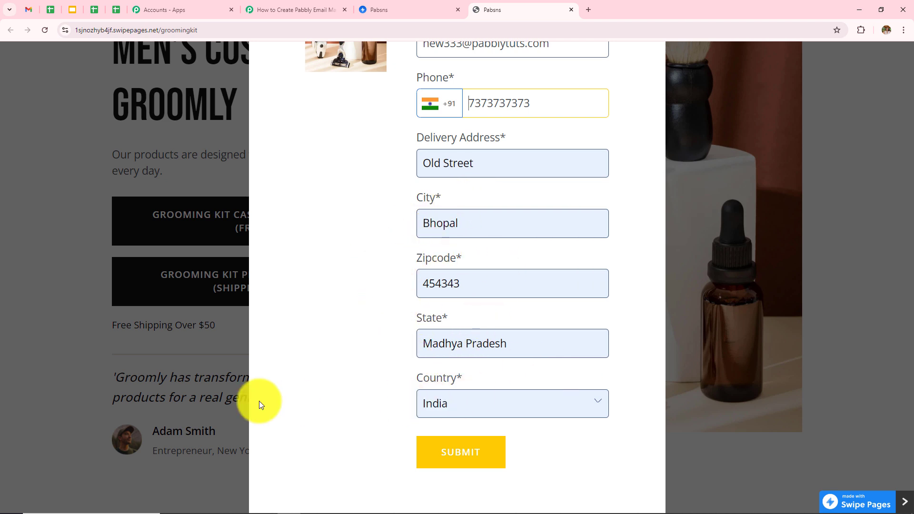
{"action": "scroll", "coordinate": [524, 357], "scroll_direction": "down", "scroll_amount": 1}
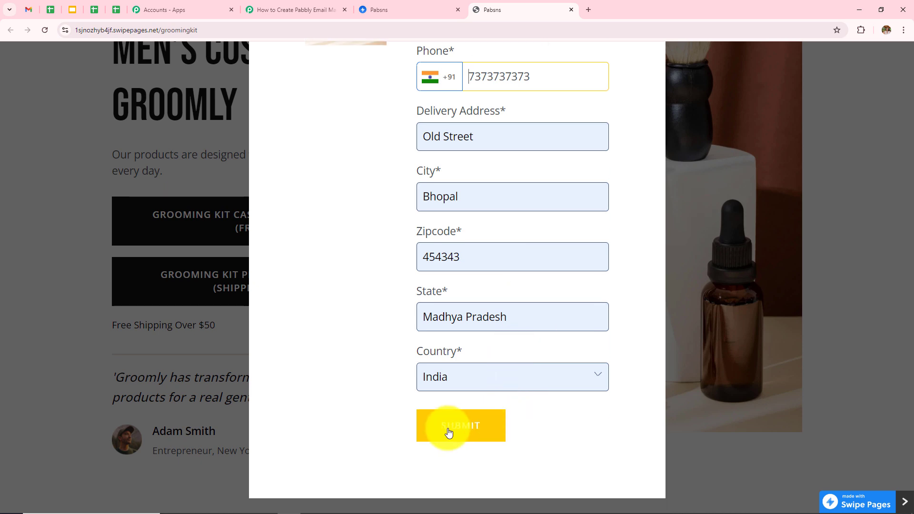
{"action": "left_click", "coordinate": [474, 433]}
{"action": "left_click", "coordinate": [482, 379]}
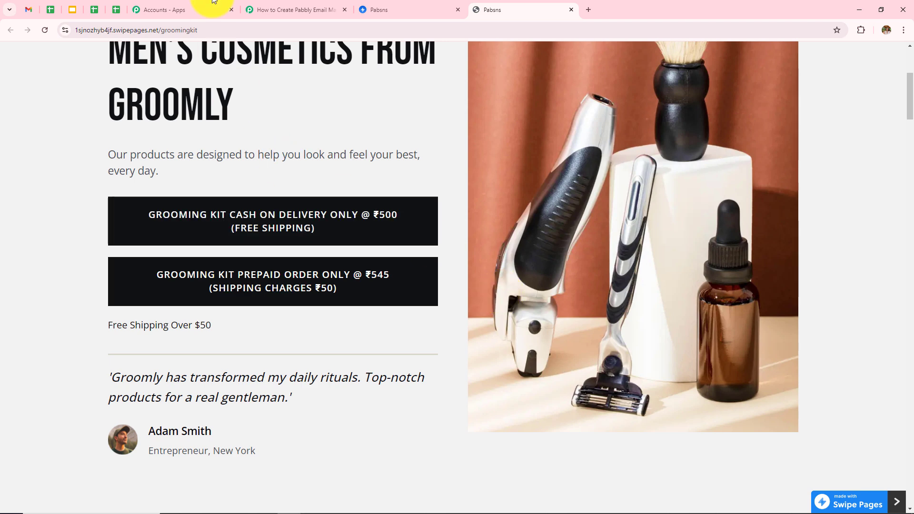
{"action": "left_click", "coordinate": [286, 9]}
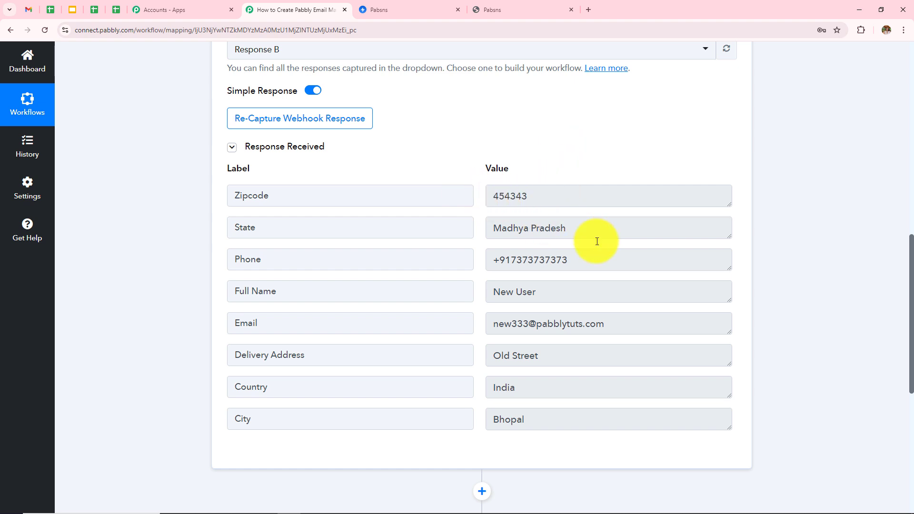
Step: Review the captured Email, Delivery Address, Country and City values in Response Received
{"action": "scroll", "coordinate": [638, 230], "scroll_direction": "down", "scroll_amount": 1}
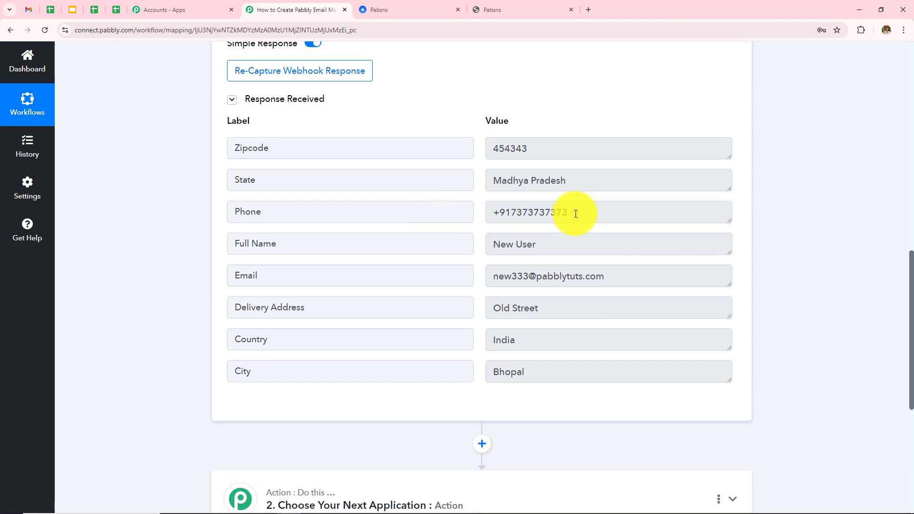
{"action": "scroll", "coordinate": [573, 213], "scroll_direction": "down", "scroll_amount": 1}
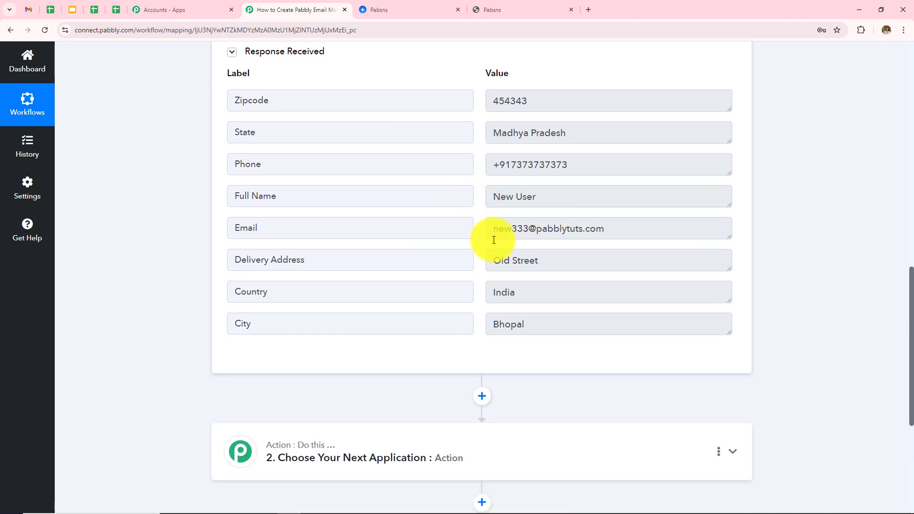
{"action": "left_click_drag", "start_coordinate": [490, 231], "coordinate": [676, 232]}
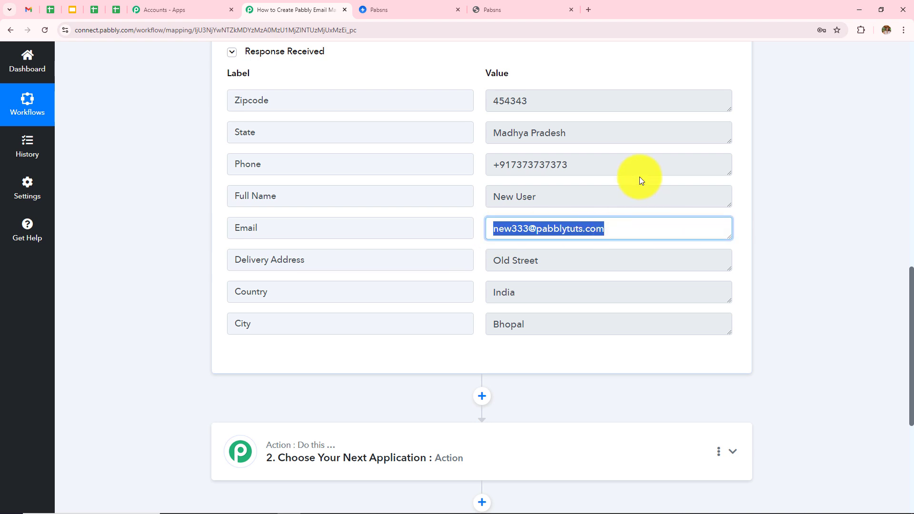
{"action": "left_click", "coordinate": [787, 194]}
{"action": "scroll", "coordinate": [608, 188], "scroll_direction": "down", "scroll_amount": 2}
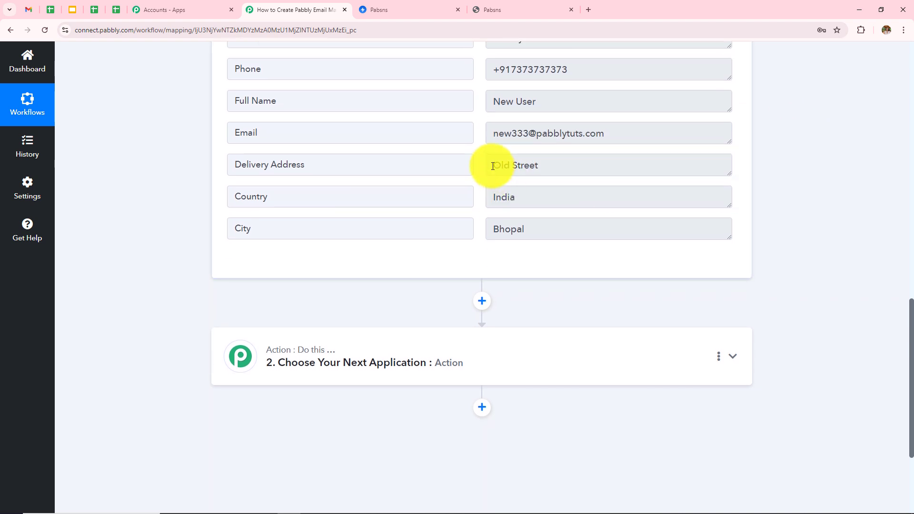
{"action": "left_click_drag", "start_coordinate": [493, 166], "coordinate": [400, 196]}
{"action": "left_click_drag", "start_coordinate": [495, 230], "coordinate": [688, 196]}
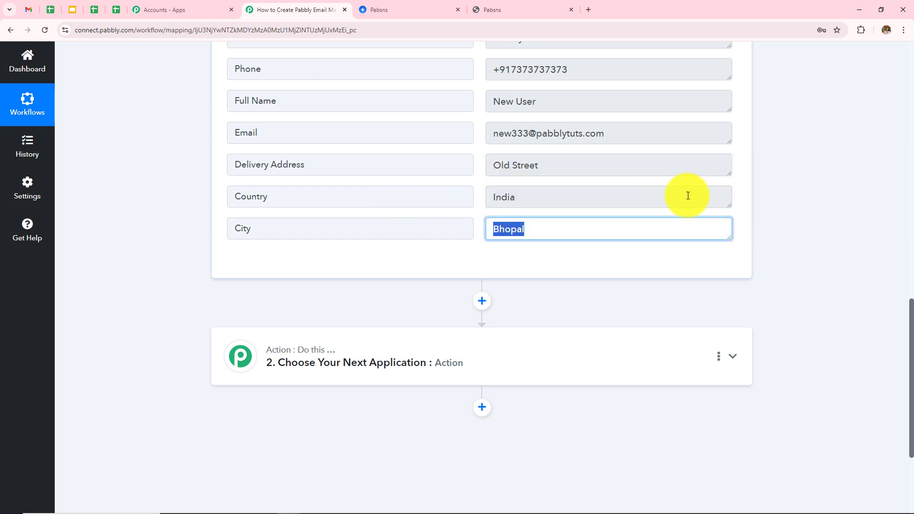
{"action": "left_click", "coordinate": [775, 176]}
Step: Collapse and re-expand the Swipe Pages trigger step and scroll through the captured fields
{"action": "scroll", "coordinate": [773, 173], "scroll_direction": "up", "scroll_amount": 10}
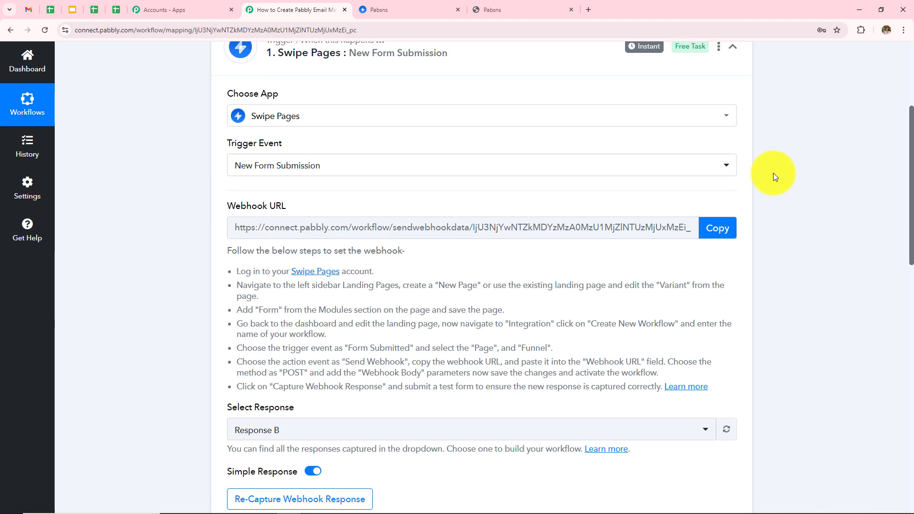
{"action": "left_click", "coordinate": [491, 191]}
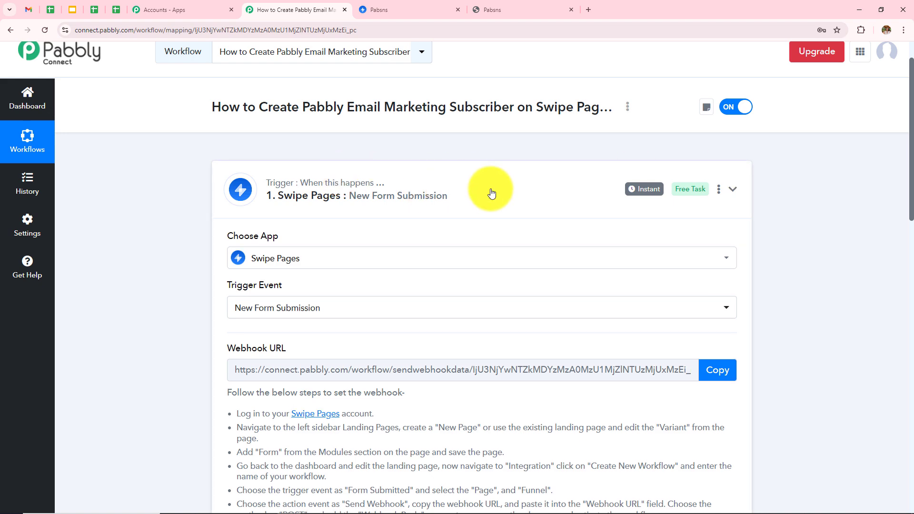
{"action": "left_click", "coordinate": [492, 193]}
{"action": "scroll", "coordinate": [513, 214], "scroll_direction": "down", "scroll_amount": 15}
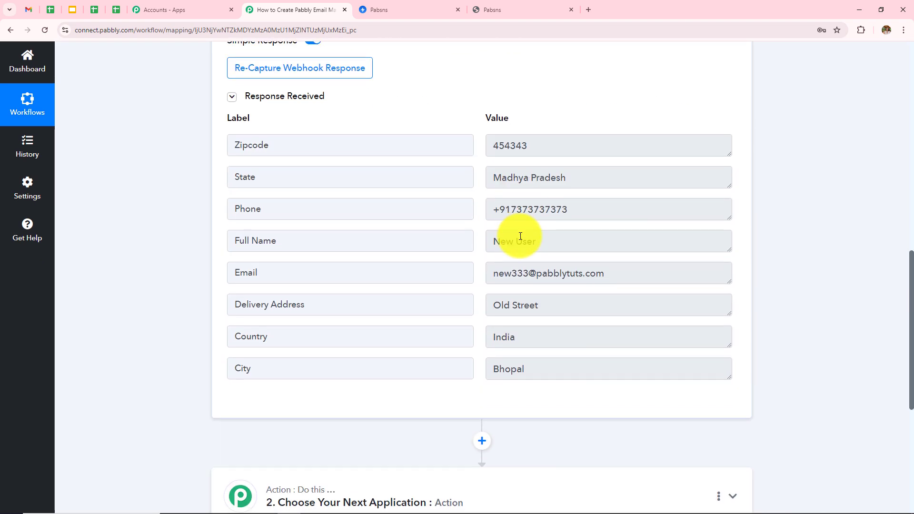
{"action": "scroll", "coordinate": [520, 236], "scroll_direction": "down", "scroll_amount": 2}
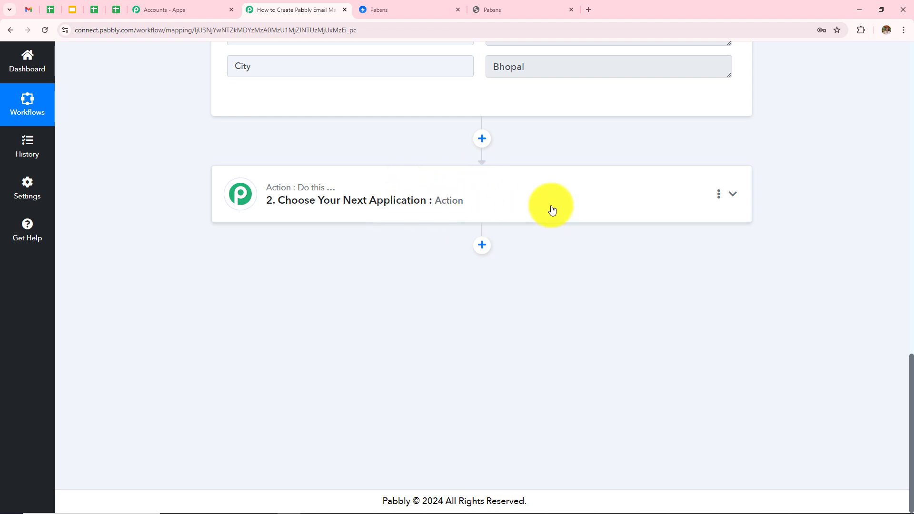
{"action": "scroll", "coordinate": [552, 210], "scroll_direction": "up", "scroll_amount": 3}
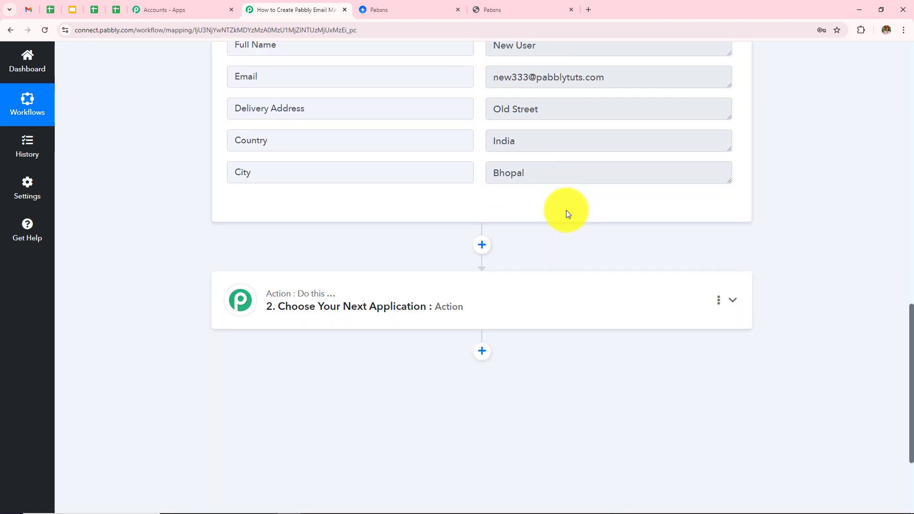
{"action": "scroll", "coordinate": [567, 214], "scroll_direction": "down", "scroll_amount": 3}
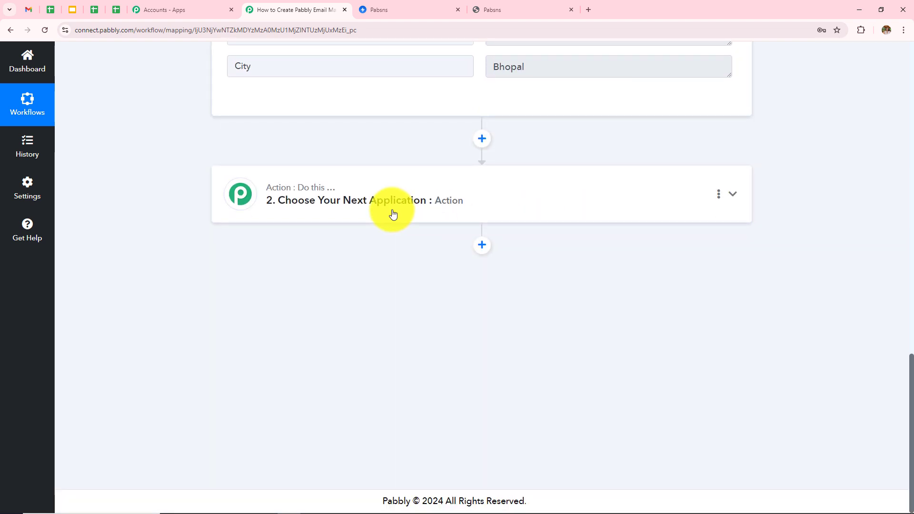
Step: Set action step 2 to Pabbly Email Marketing with the Add Subscribers event and start connecting
{"action": "left_click", "coordinate": [469, 210]}
{"action": "scroll", "coordinate": [428, 229], "scroll_direction": "up", "scroll_amount": 2}
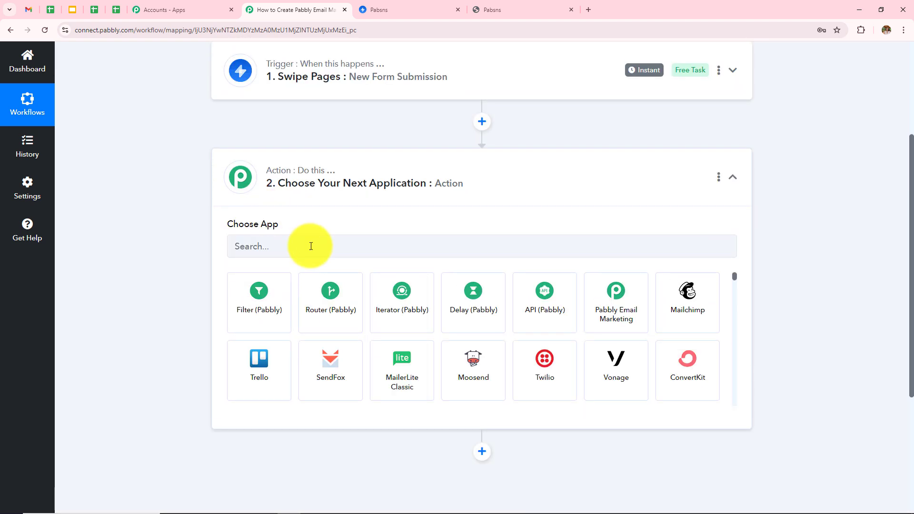
{"action": "left_click", "coordinate": [311, 246]}
{"action": "type", "text": "Pabbly"}
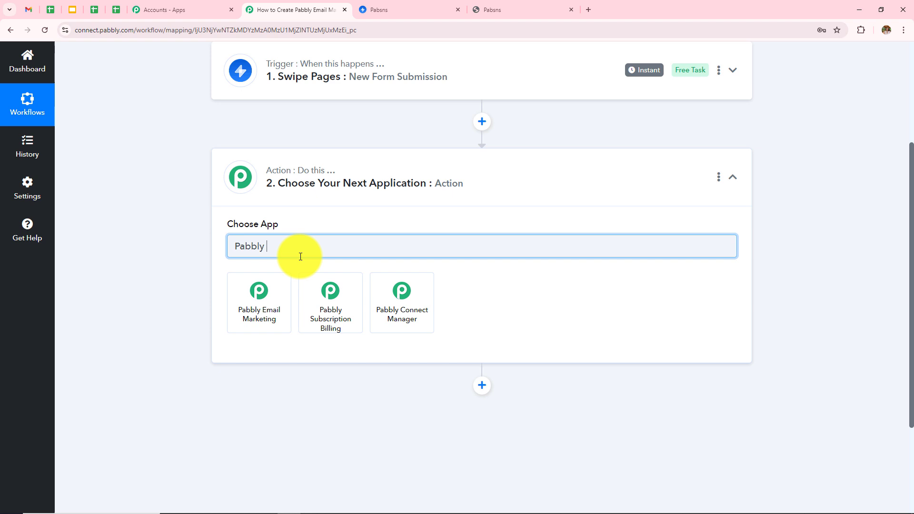
{"action": "left_click", "coordinate": [278, 305]}
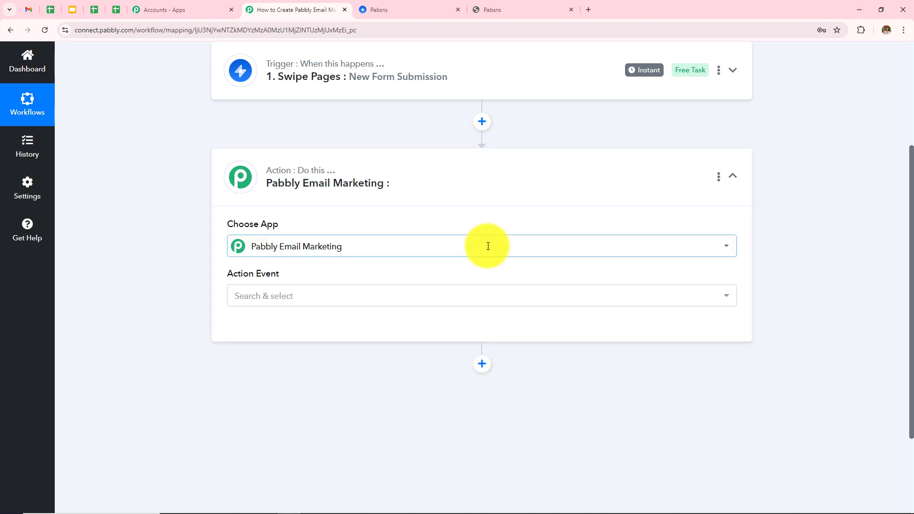
{"action": "left_click", "coordinate": [298, 301]}
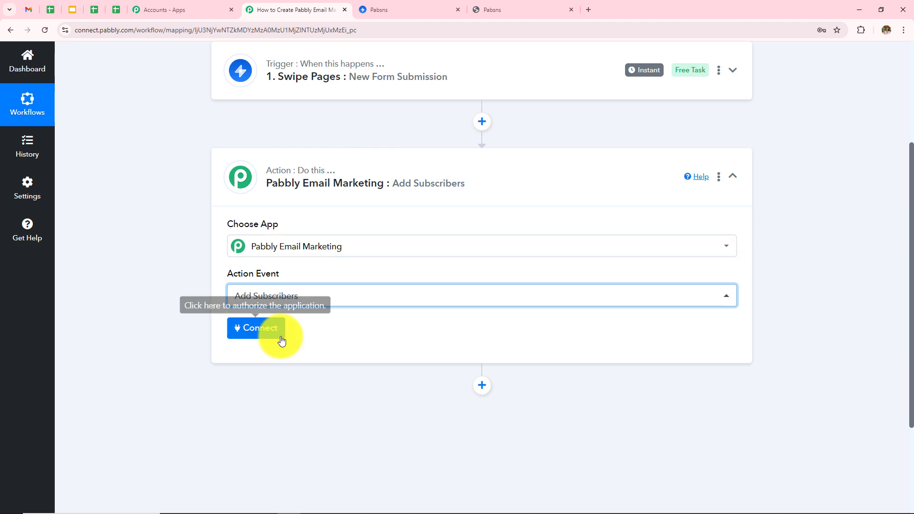
{"action": "left_click", "coordinate": [254, 337]}
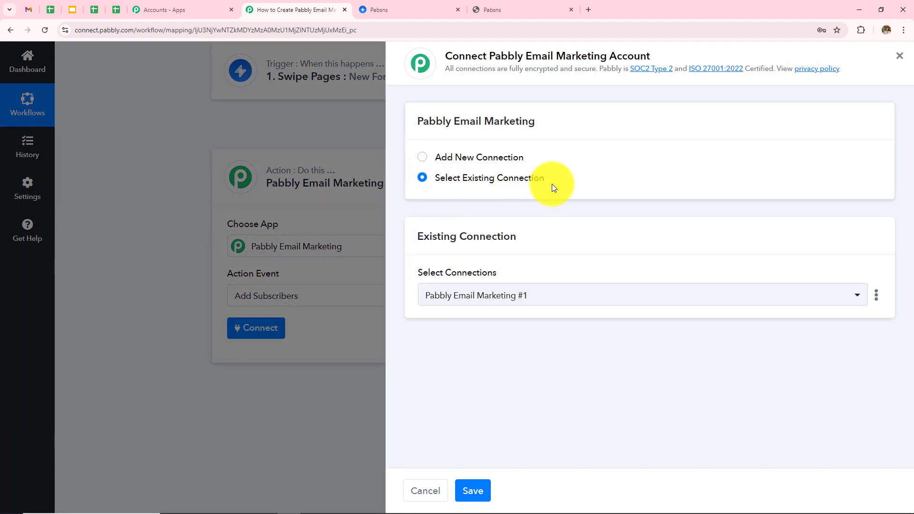
Step: Choose to add a new connection and copy the bearer token from the Developer API page
{"action": "left_click", "coordinate": [466, 151]}
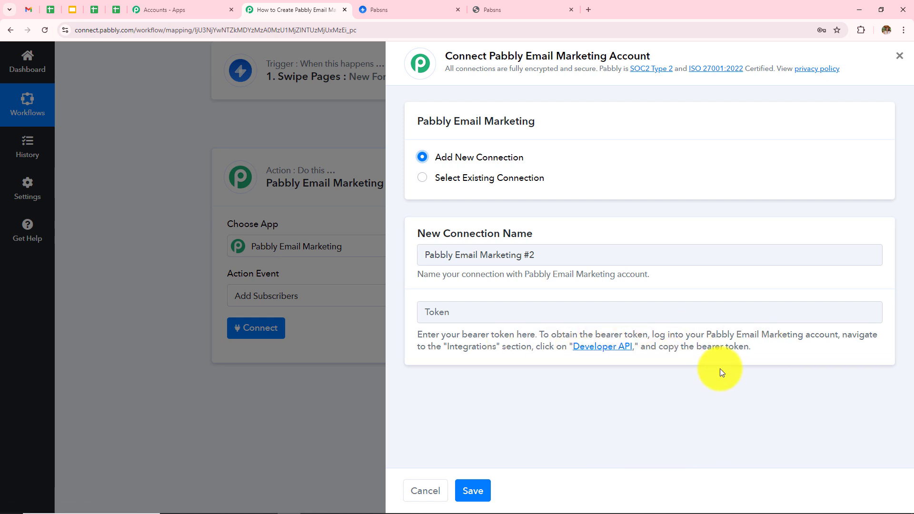
{"action": "left_click", "coordinate": [606, 348]}
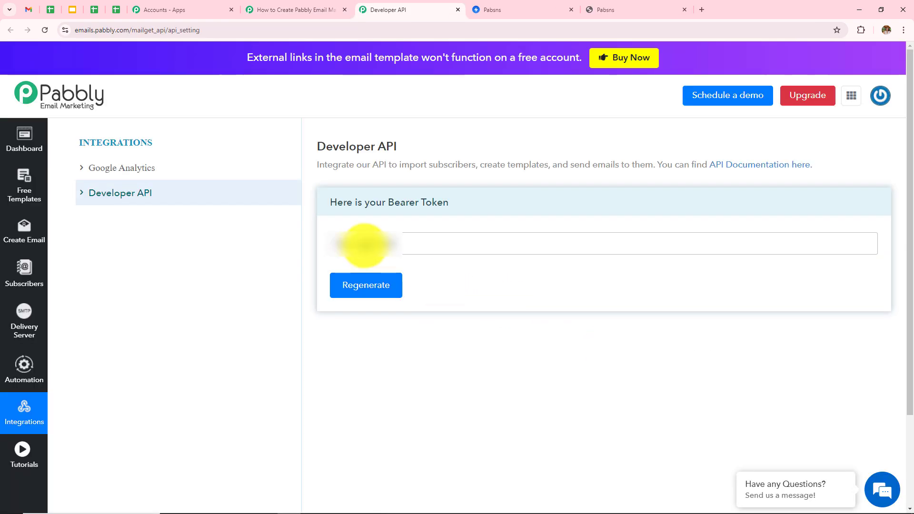
{"action": "left_click_drag", "start_coordinate": [397, 244], "coordinate": [293, 253]}
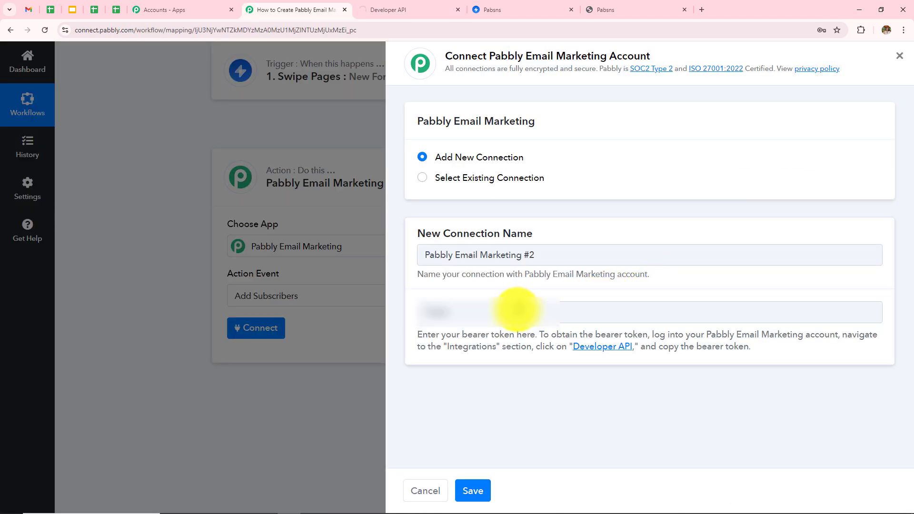
Step: Save the Pabbly Email Marketing connection with the bearer token, leaving List Name on Default List
{"action": "left_click", "coordinate": [517, 311]}
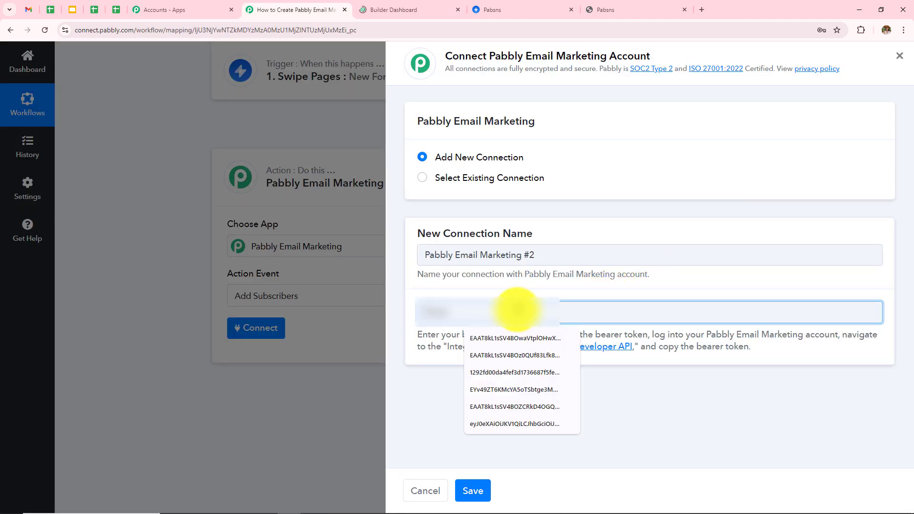
{"action": "left_click", "coordinate": [519, 338]}
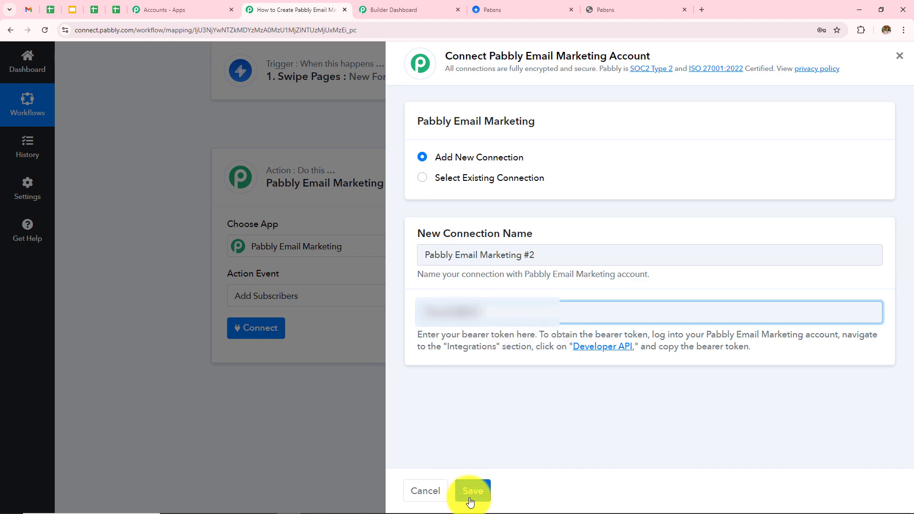
{"action": "left_click", "coordinate": [472, 496]}
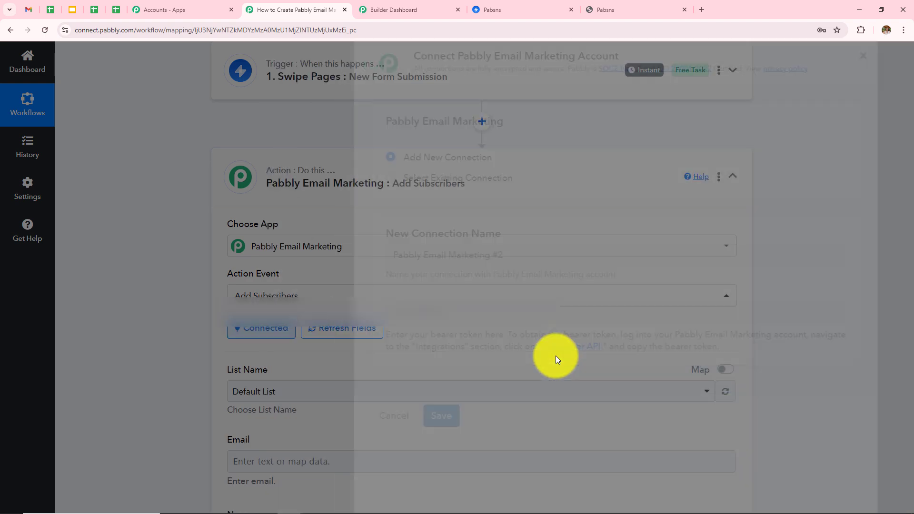
{"action": "scroll", "coordinate": [557, 360], "scroll_direction": "down", "scroll_amount": 2}
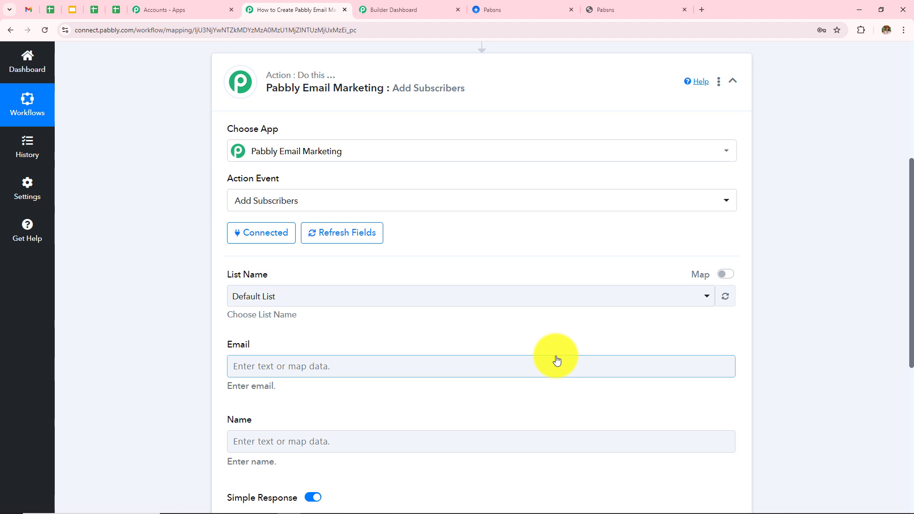
{"action": "scroll", "coordinate": [558, 360], "scroll_direction": "down", "scroll_amount": 2}
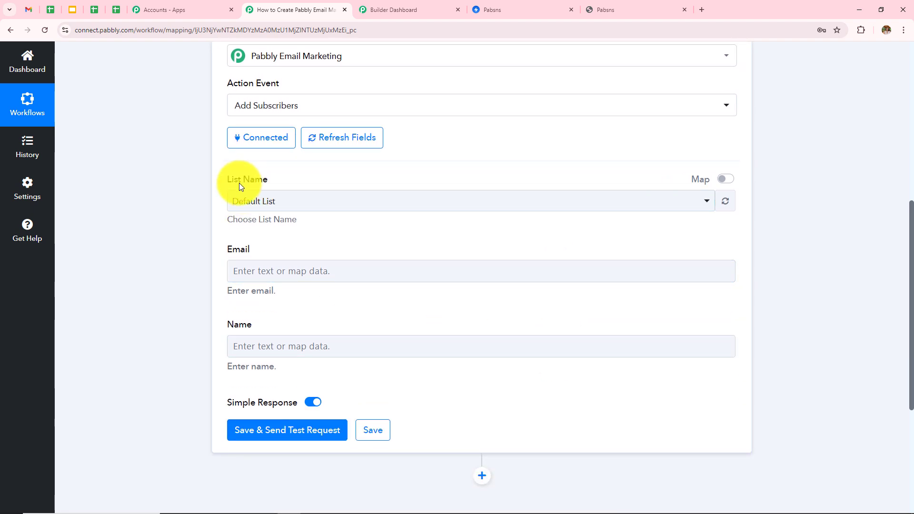
{"action": "left_click", "coordinate": [275, 202]}
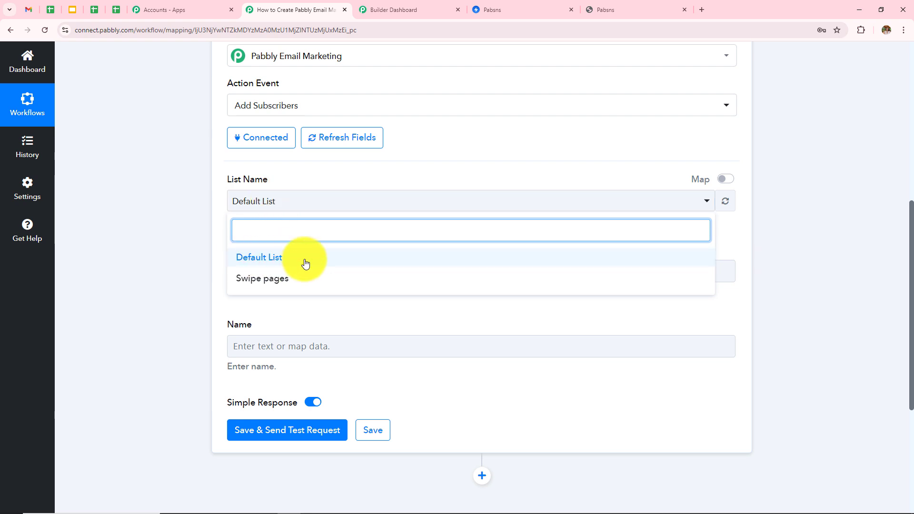
{"action": "left_click", "coordinate": [118, 274]}
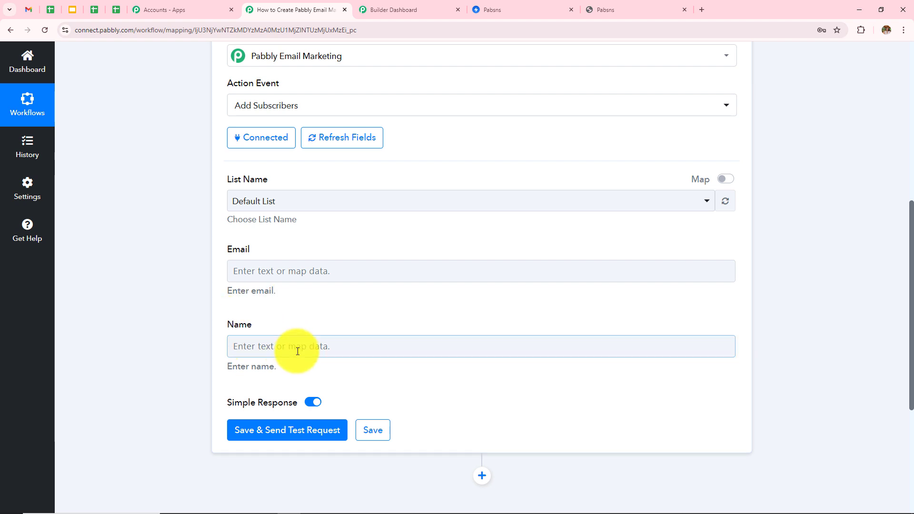
{"action": "scroll", "coordinate": [297, 351], "scroll_direction": "up", "scroll_amount": 1}
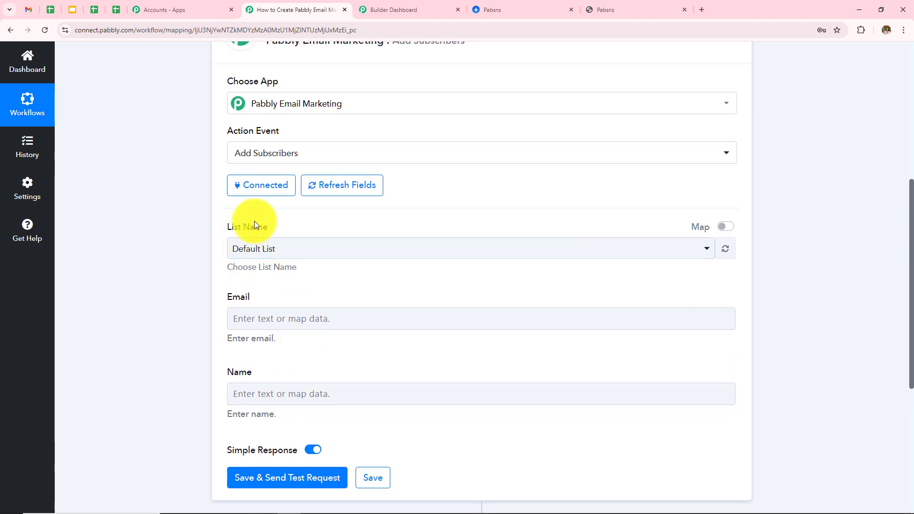
Step: View the Swipe pages list on Pabbly Email Marketing's Subscribers page, confirming it is empty
{"action": "left_click", "coordinate": [379, 8]}
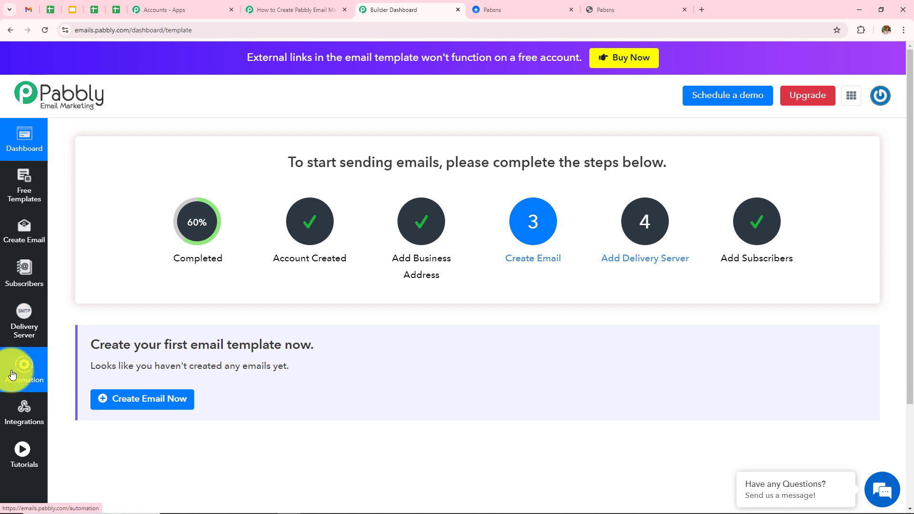
{"action": "left_click", "coordinate": [24, 286]}
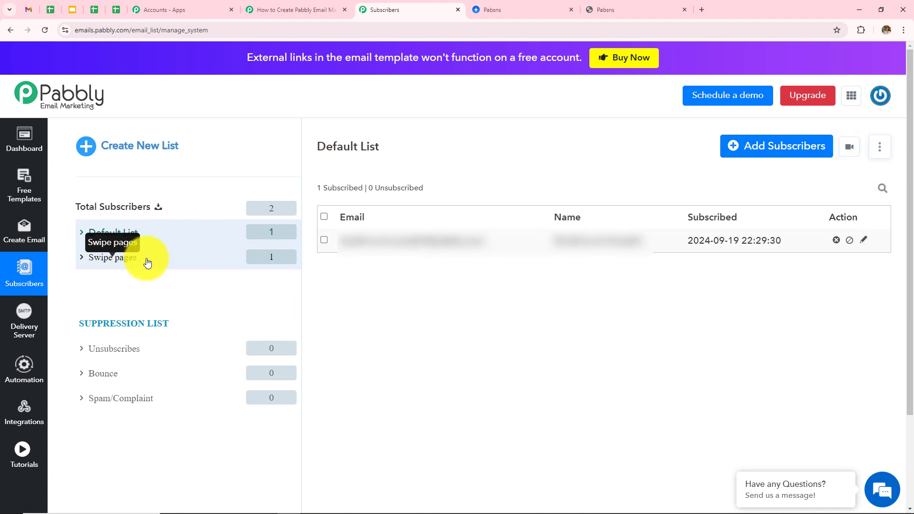
{"action": "scroll", "coordinate": [473, 299], "scroll_direction": "down", "scroll_amount": 1}
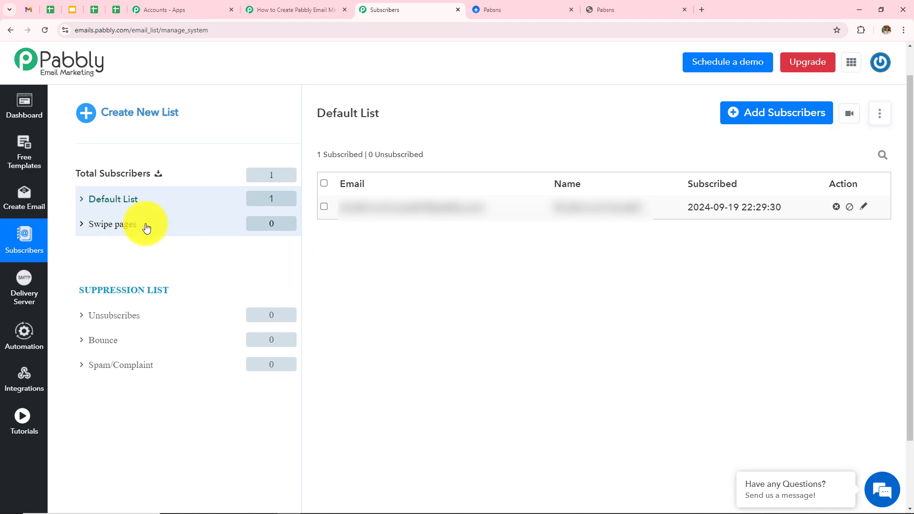
{"action": "left_click", "coordinate": [118, 232]}
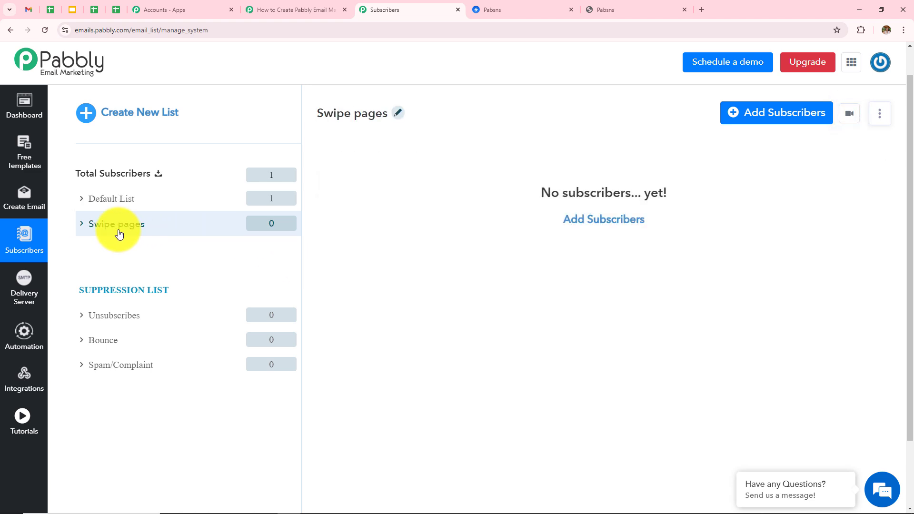
Step: Set the Add Subscribers List Name to Swipe pages
{"action": "left_click", "coordinate": [278, 6]}
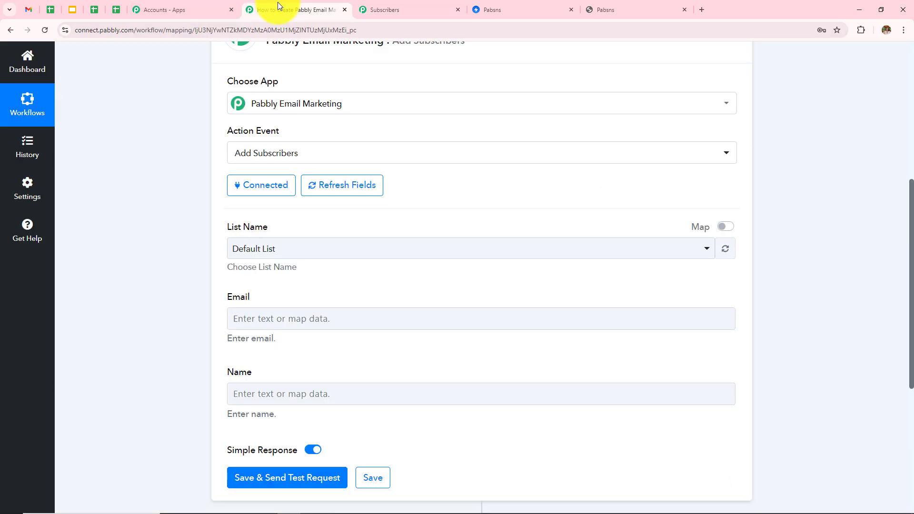
{"action": "left_click", "coordinate": [329, 249]}
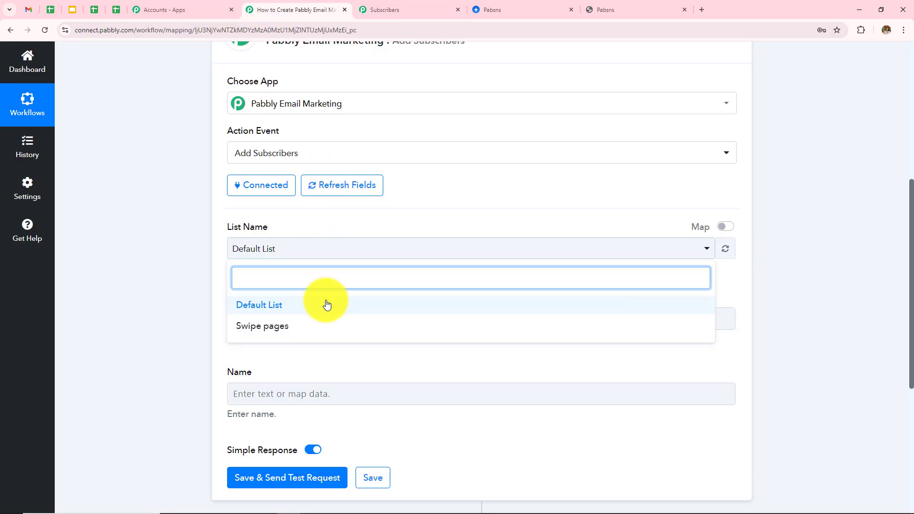
{"action": "left_click", "coordinate": [309, 325]}
{"action": "left_click", "coordinate": [296, 253]}
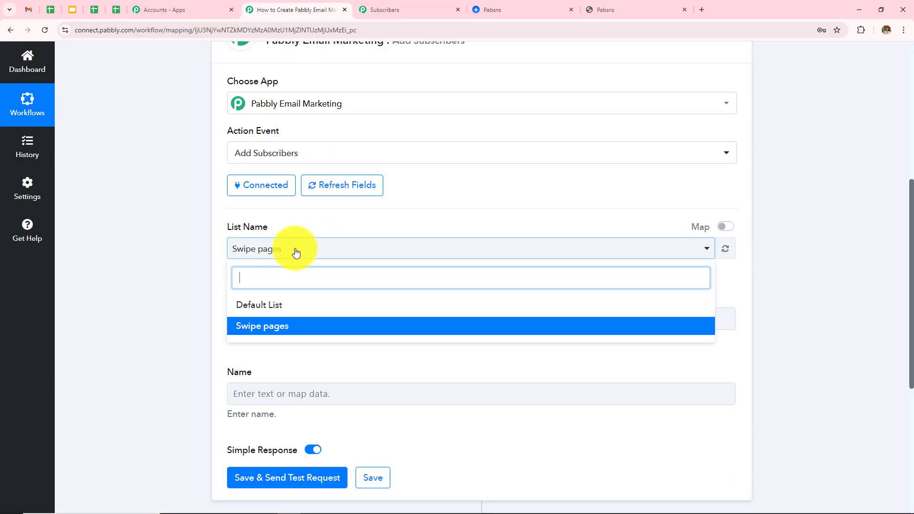
{"action": "left_click", "coordinate": [279, 330]}
Step: Map 1. Email from the Swipe Pages form submission into the Email field
{"action": "scroll", "coordinate": [352, 316], "scroll_direction": "down", "scroll_amount": 1}
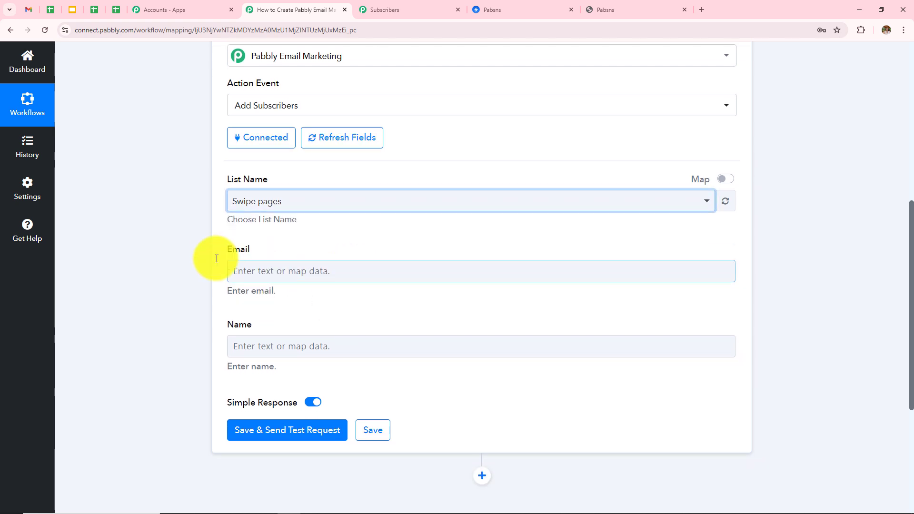
{"action": "left_click", "coordinate": [358, 265]}
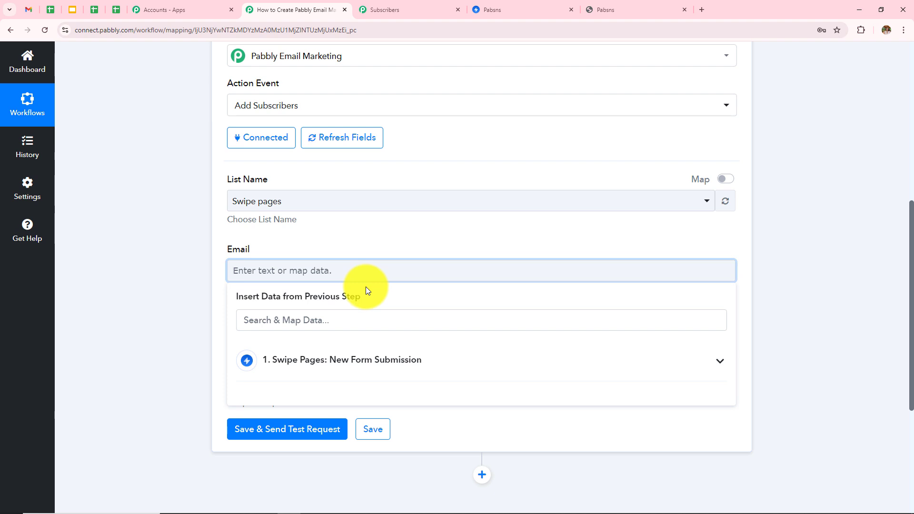
{"action": "scroll", "coordinate": [378, 372], "scroll_direction": "down", "scroll_amount": 1}
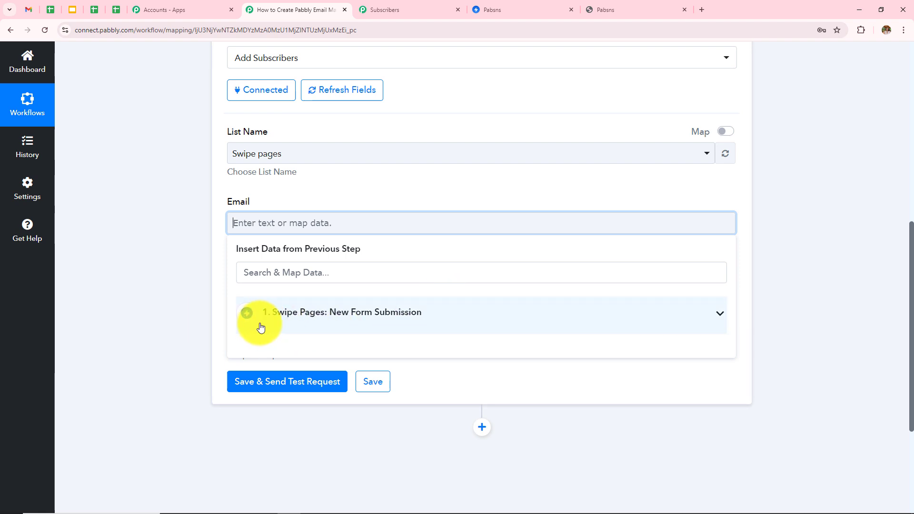
{"action": "left_click", "coordinate": [325, 323]}
{"action": "scroll", "coordinate": [462, 219], "scroll_direction": "down", "scroll_amount": 3}
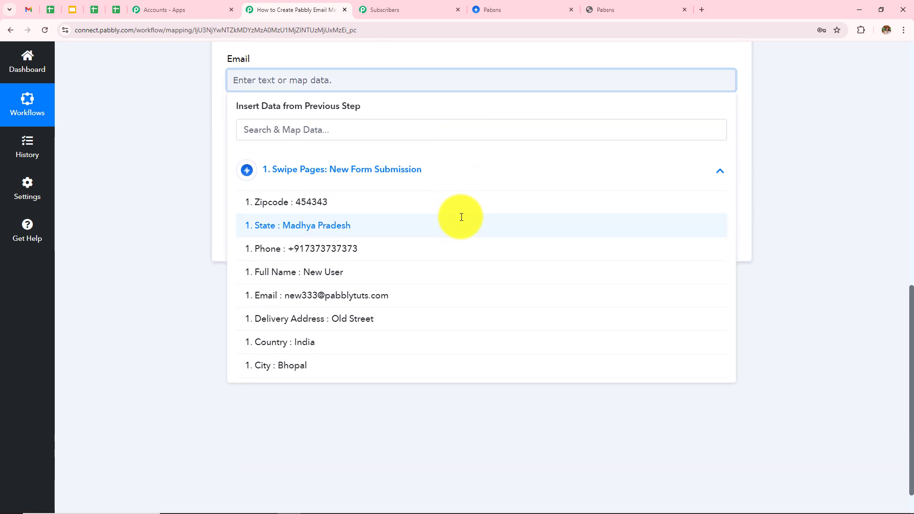
{"action": "left_click", "coordinate": [304, 305]}
{"action": "left_click", "coordinate": [147, 272]}
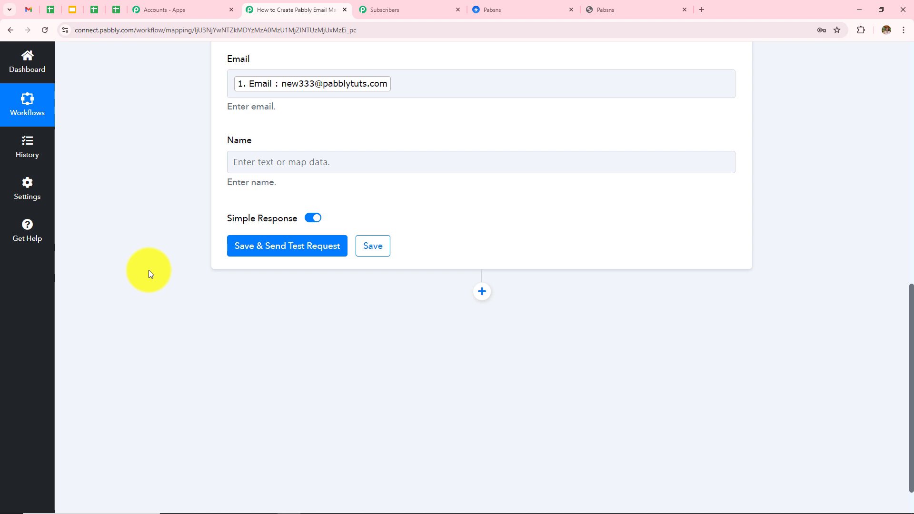
Step: Map 1. Full Name from the form submission into the Name field
{"action": "left_click", "coordinate": [455, 155]}
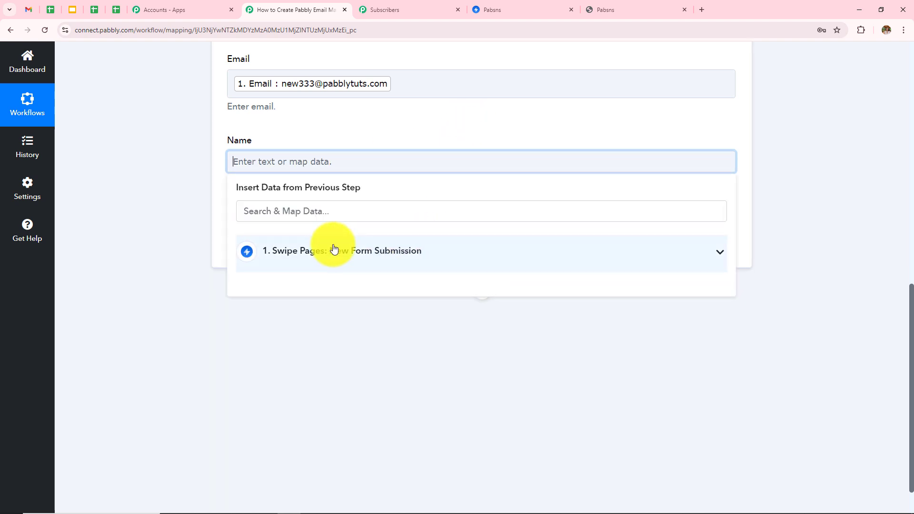
{"action": "left_click", "coordinate": [317, 250]}
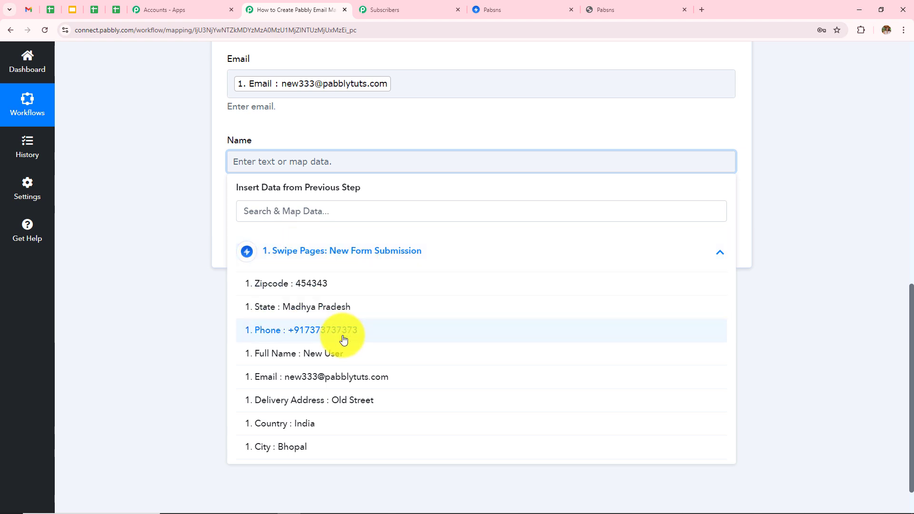
{"action": "left_click", "coordinate": [346, 353]}
{"action": "left_click", "coordinate": [173, 319]}
Step: Review the remaining Add Subscribers fields of the action
{"action": "scroll", "coordinate": [314, 294], "scroll_direction": "up", "scroll_amount": 4}
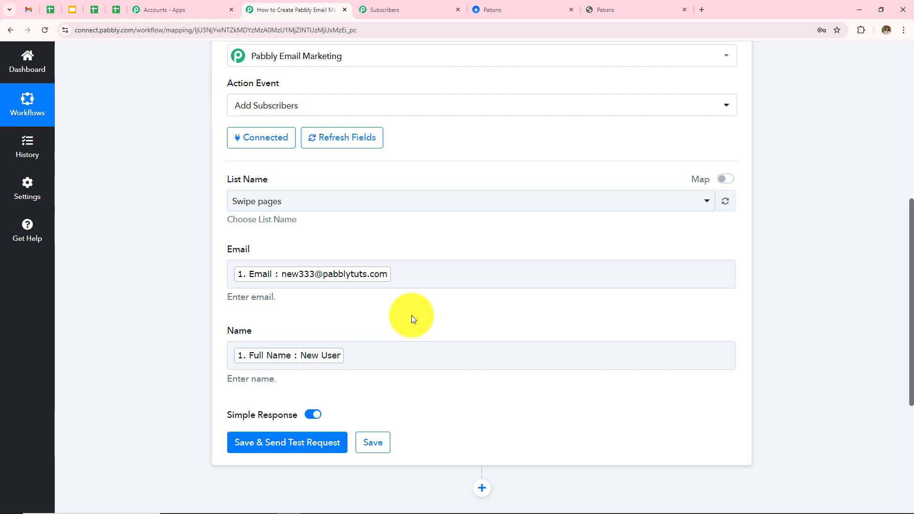
{"action": "left_click", "coordinate": [471, 278]}
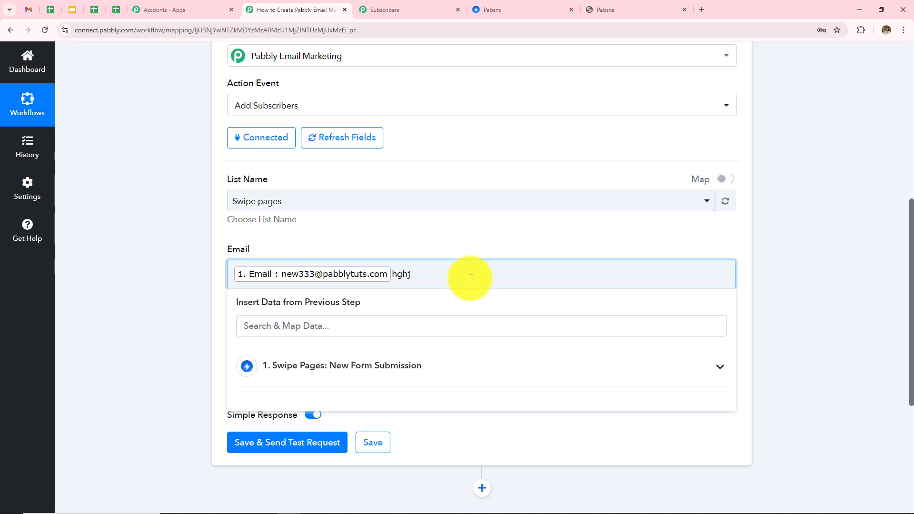
{"action": "left_click", "coordinate": [202, 270]}
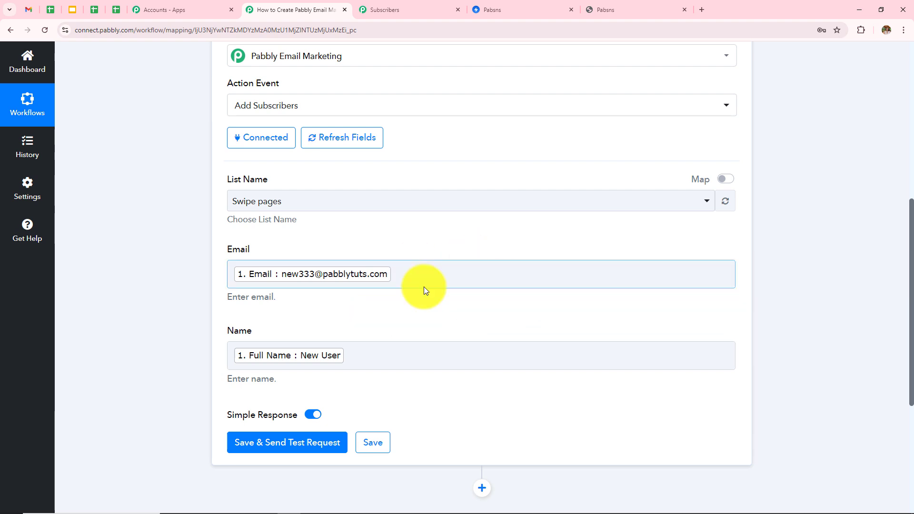
{"action": "scroll", "coordinate": [439, 265], "scroll_direction": "down", "scroll_amount": 1}
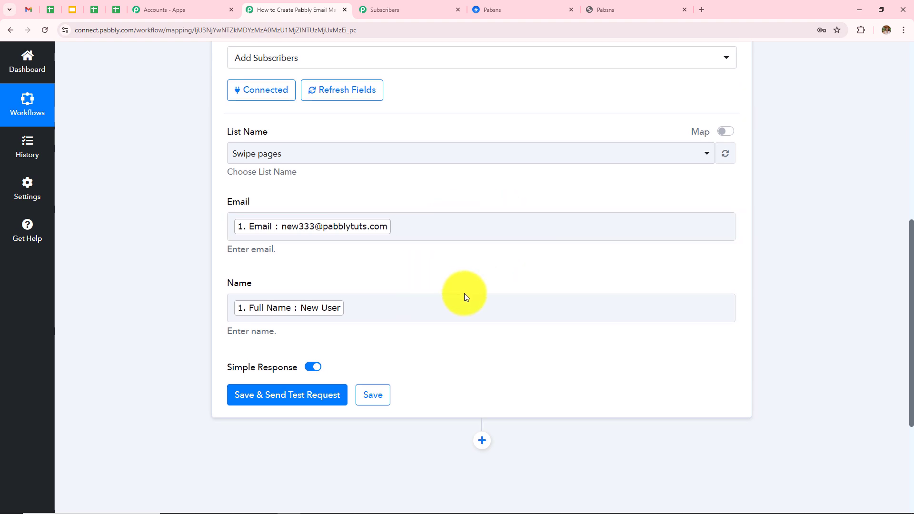
{"action": "left_click", "coordinate": [392, 321]}
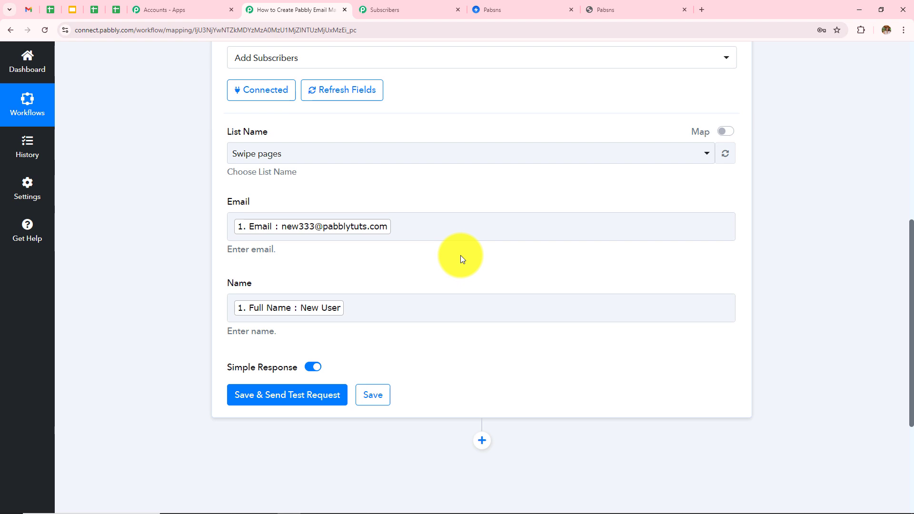
{"action": "scroll", "coordinate": [461, 255], "scroll_direction": "down", "scroll_amount": 2}
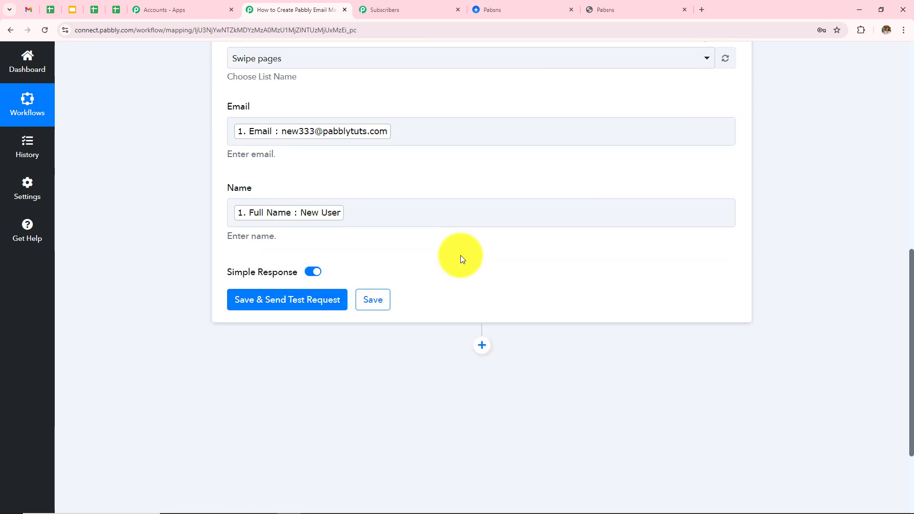
Step: Send the Add Subscribers test request and verify it returns success with 'List Updated Successfully'
{"action": "left_click", "coordinate": [277, 304]}
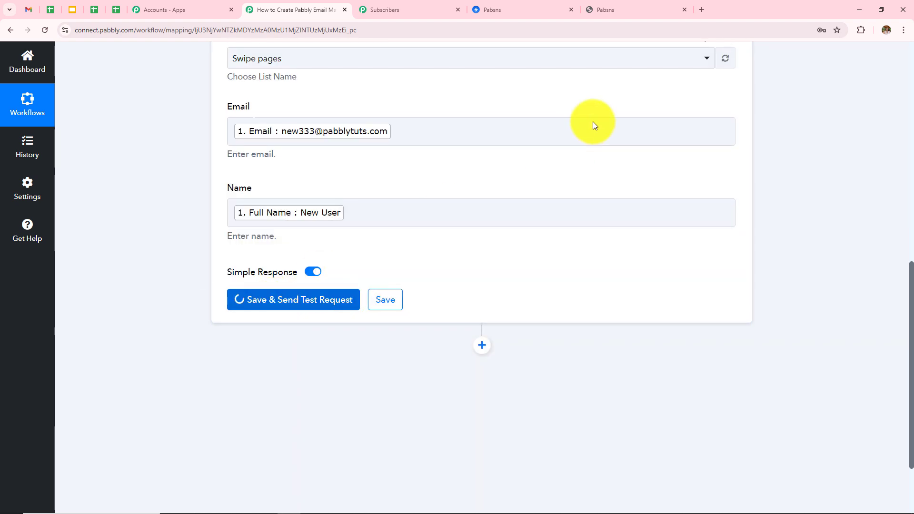
{"action": "scroll", "coordinate": [593, 125], "scroll_direction": "down", "scroll_amount": 2}
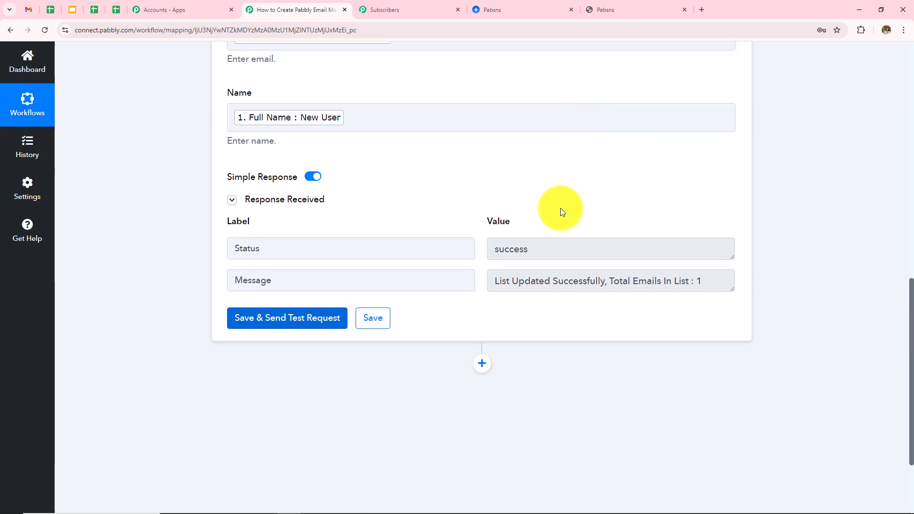
{"action": "left_click", "coordinate": [538, 247]}
{"action": "key", "text": "ctrl+a"}
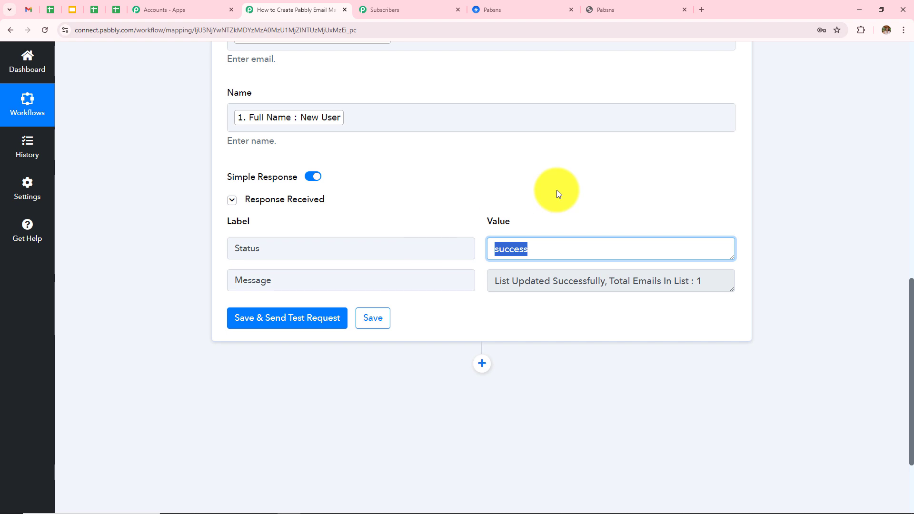
{"action": "left_click", "coordinate": [559, 194]}
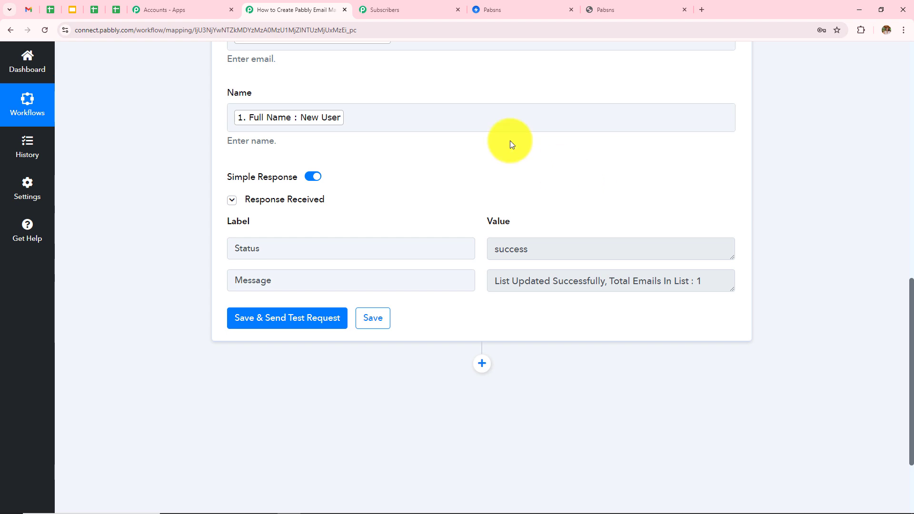
{"action": "left_click", "coordinate": [426, 8]}
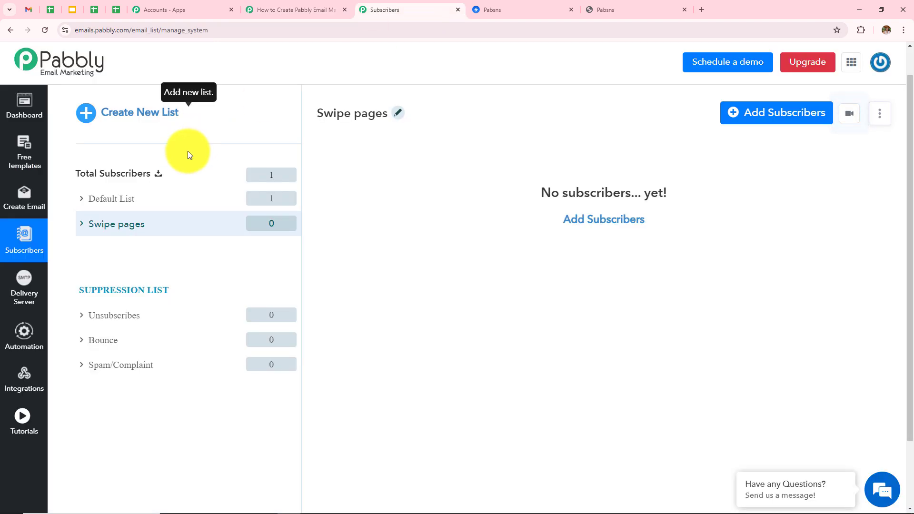
Step: Reload the subscribers and view the Swipe pages list, showing the one test subscriber
{"action": "left_click", "coordinate": [44, 30]}
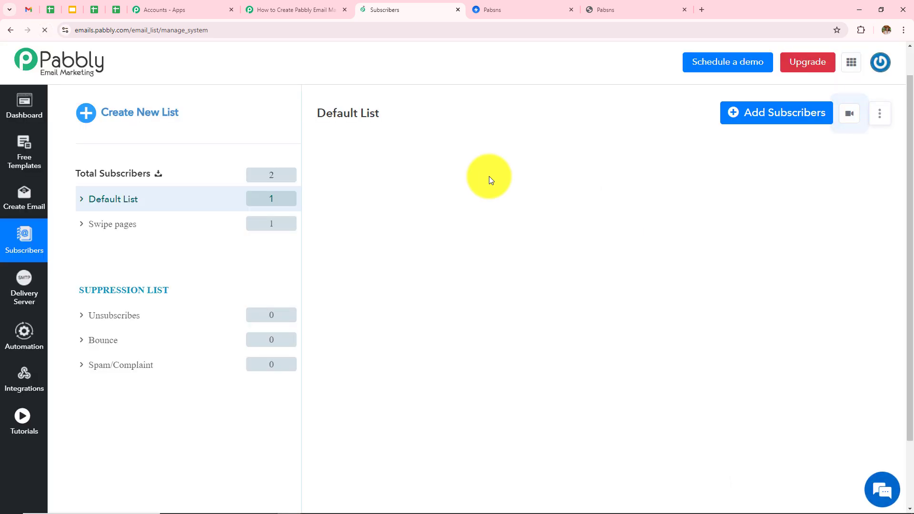
{"action": "left_click", "coordinate": [118, 226]}
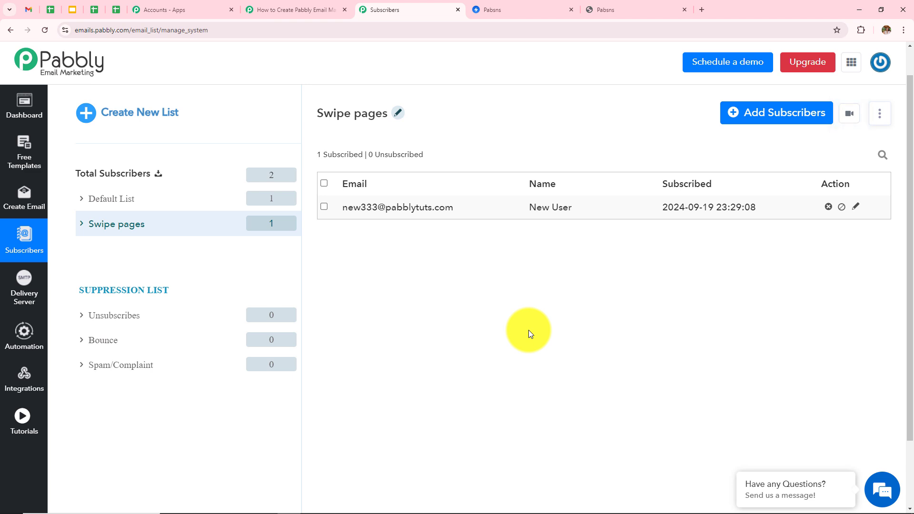
Step: On the Groomly page, open the prepaid grooming kit order form and autofill it with saved test details
{"action": "left_click", "coordinate": [606, 7]}
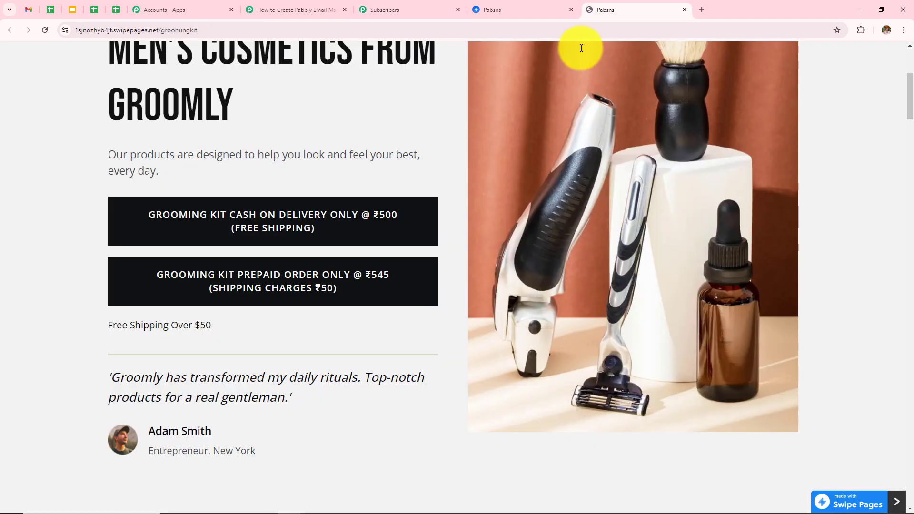
{"action": "left_click", "coordinate": [233, 298]}
{"action": "scroll", "coordinate": [514, 204], "scroll_direction": "up", "scroll_amount": 5}
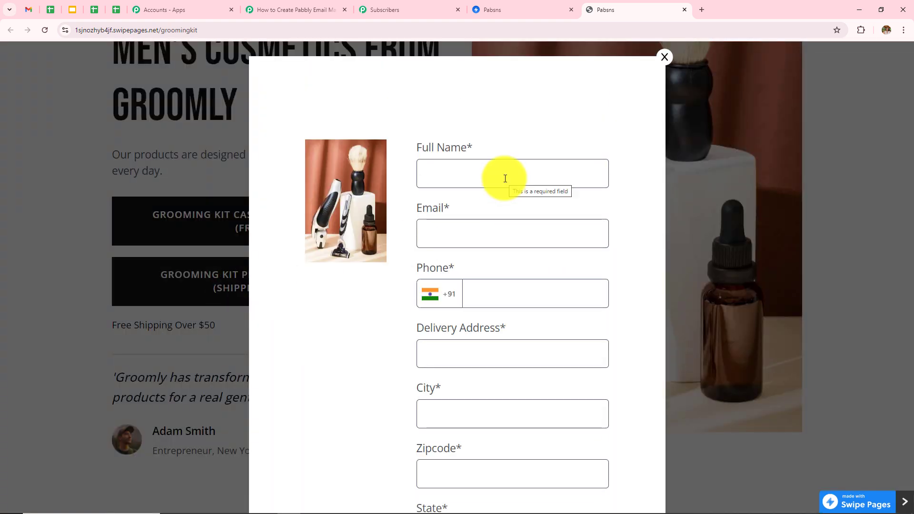
{"action": "left_click", "coordinate": [505, 179]}
{"action": "left_click", "coordinate": [512, 199]}
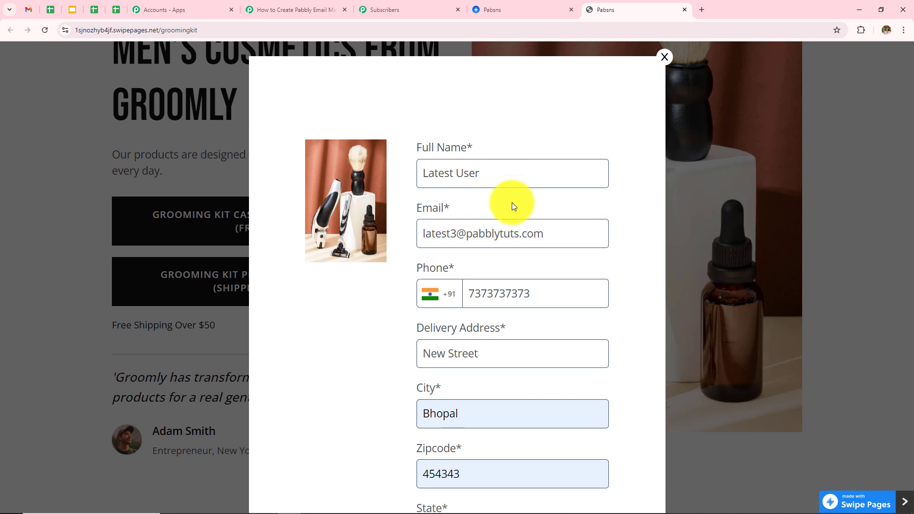
Step: Replace the phone number with a new test number, submit the order, and decline saving the address
{"action": "scroll", "coordinate": [571, 207], "scroll_direction": "down", "scroll_amount": 3}
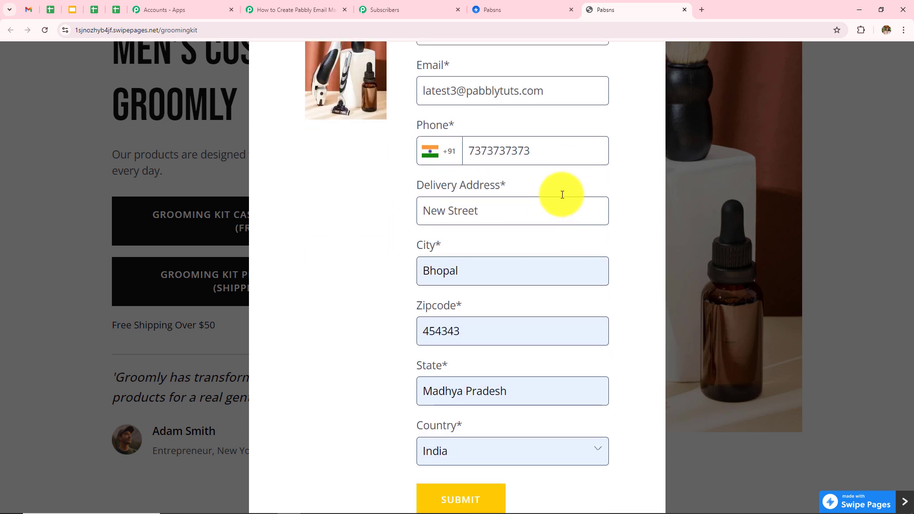
{"action": "left_click_drag", "start_coordinate": [542, 152], "coordinate": [313, 185]}
{"action": "type", "text": "9090909090"}
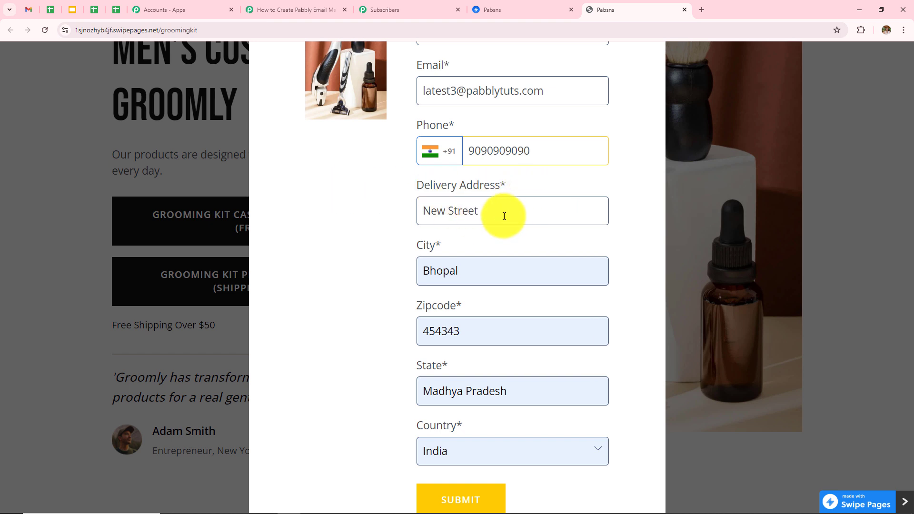
{"action": "scroll", "coordinate": [543, 306], "scroll_direction": "down", "scroll_amount": 2}
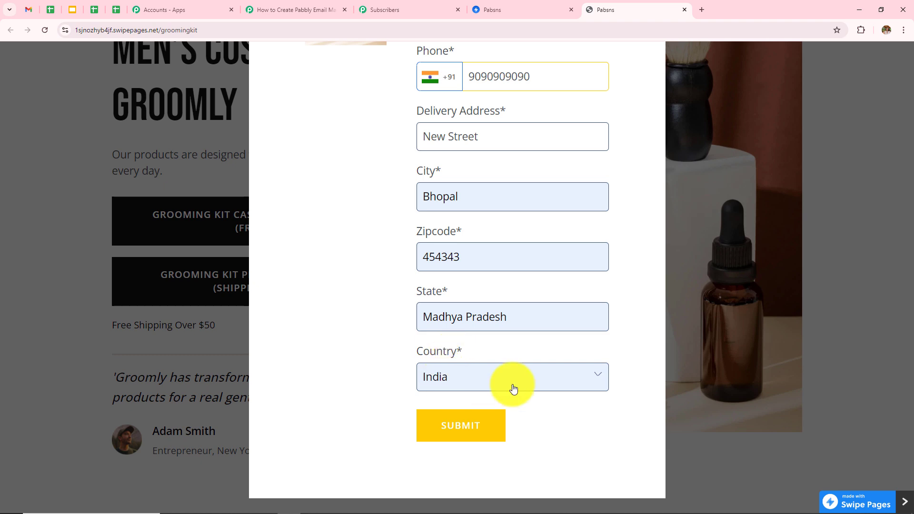
{"action": "left_click", "coordinate": [452, 431]}
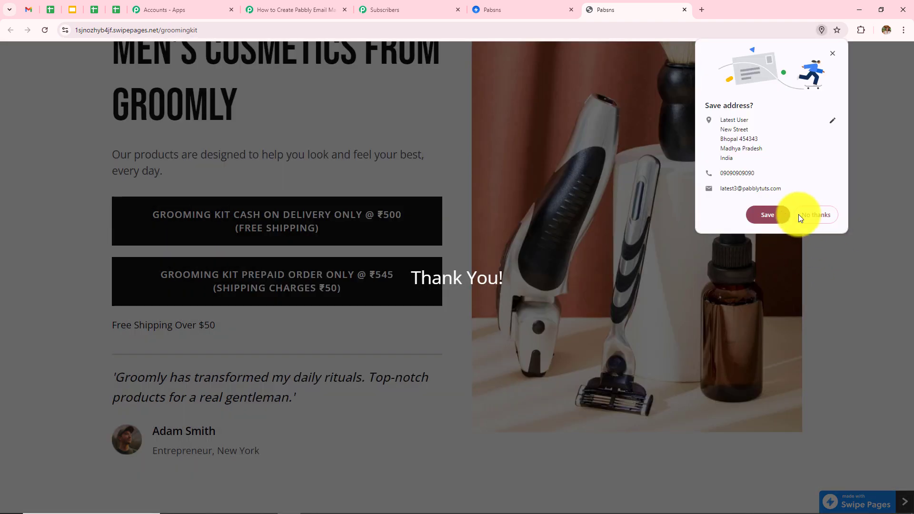
{"action": "left_click", "coordinate": [813, 216]}
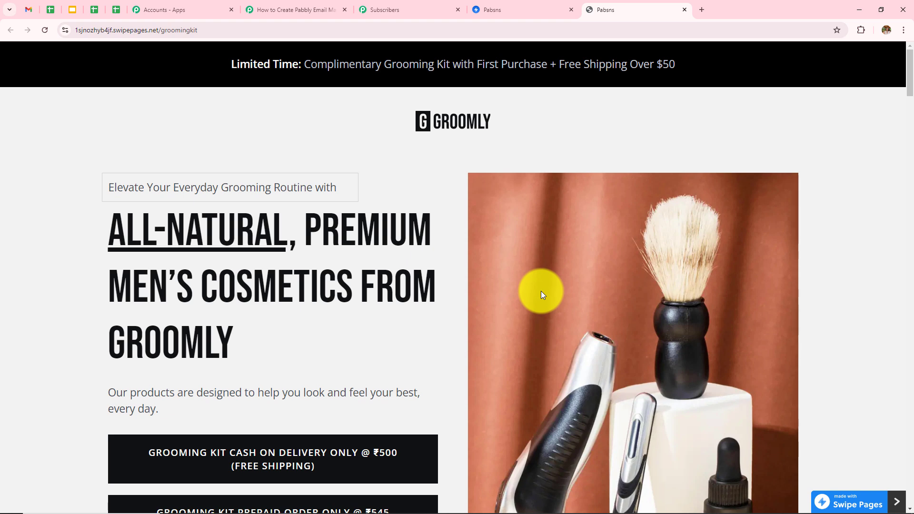
Step: Check the Swipe pages list now shows two subscribers, then go back to the Pabbly Connect workflow
{"action": "left_click", "coordinate": [424, 9]}
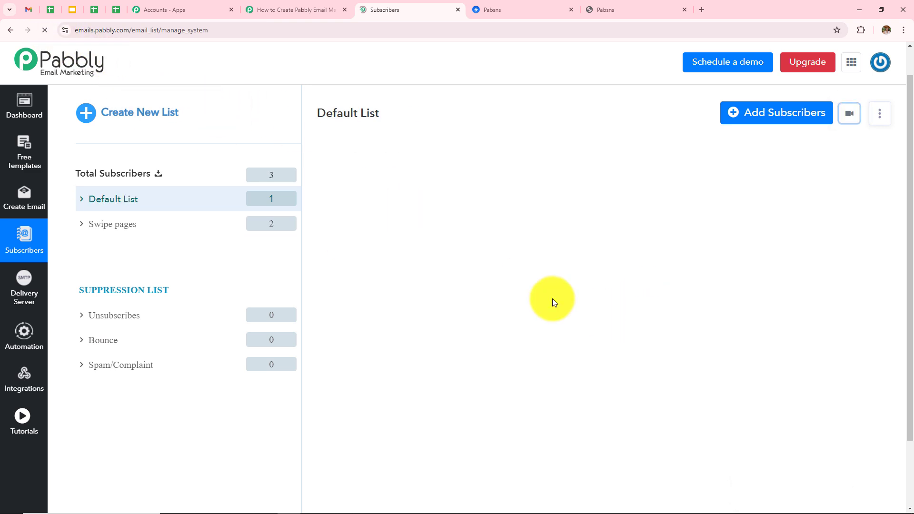
{"action": "left_click", "coordinate": [96, 223]}
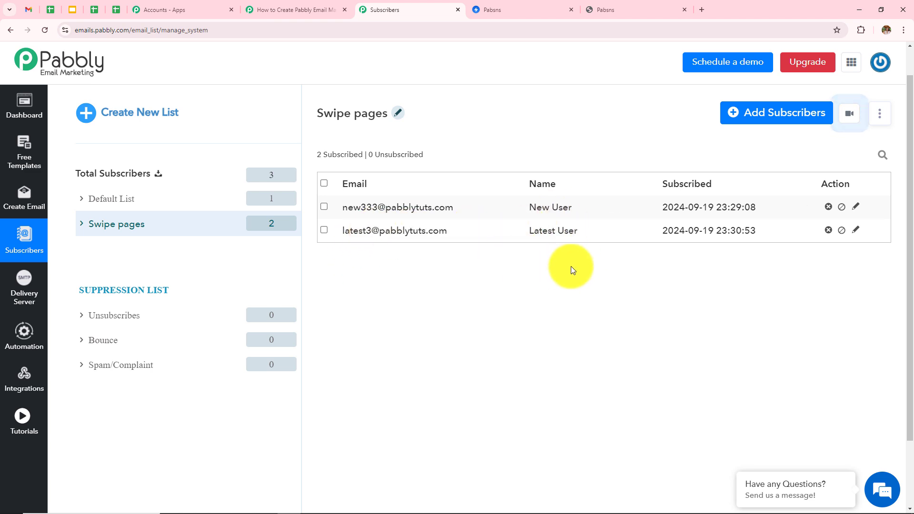
{"action": "left_click", "coordinate": [306, 10]}
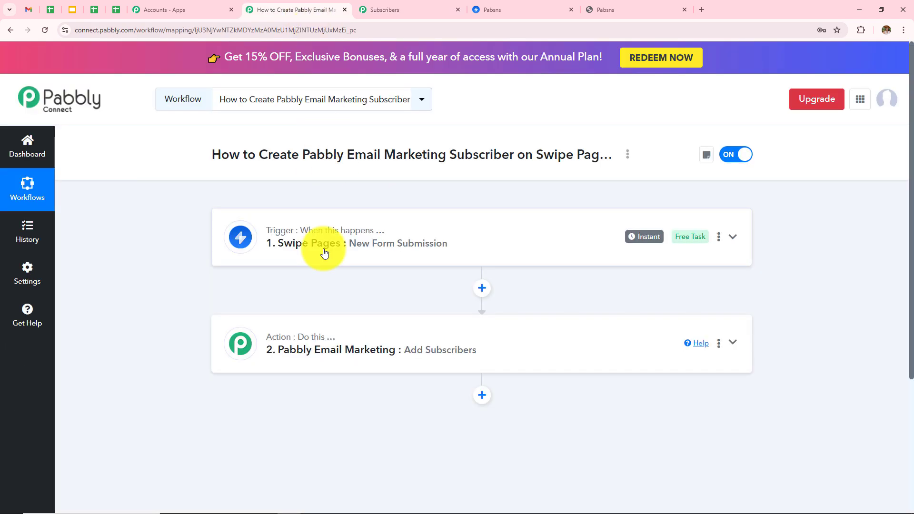
{"action": "left_click", "coordinate": [324, 252]}
{"action": "scroll", "coordinate": [513, 201], "scroll_direction": "down", "scroll_amount": 3}
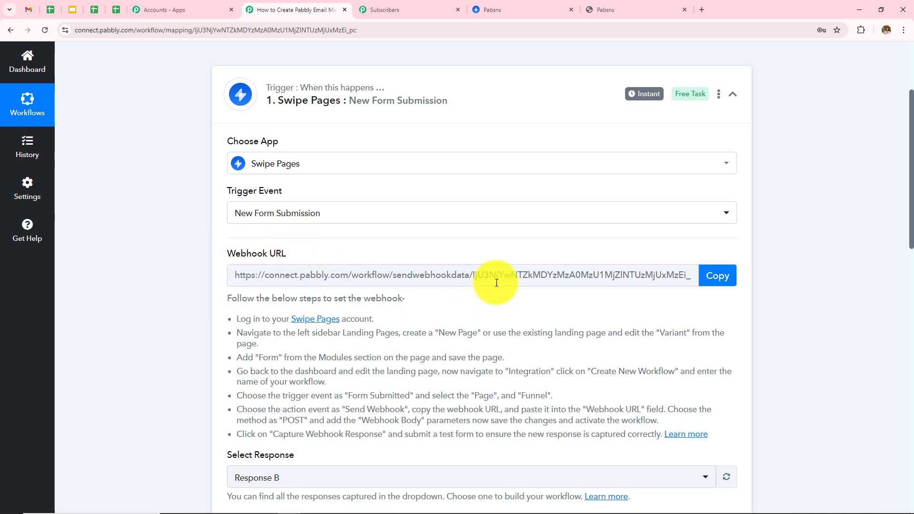
{"action": "scroll", "coordinate": [447, 292], "scroll_direction": "down", "scroll_amount": 8}
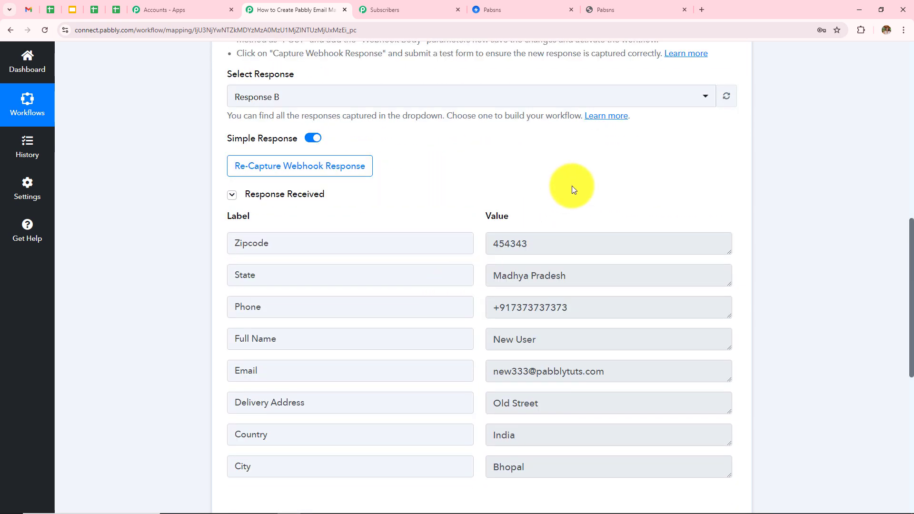
{"action": "scroll", "coordinate": [572, 189], "scroll_direction": "down", "scroll_amount": 3}
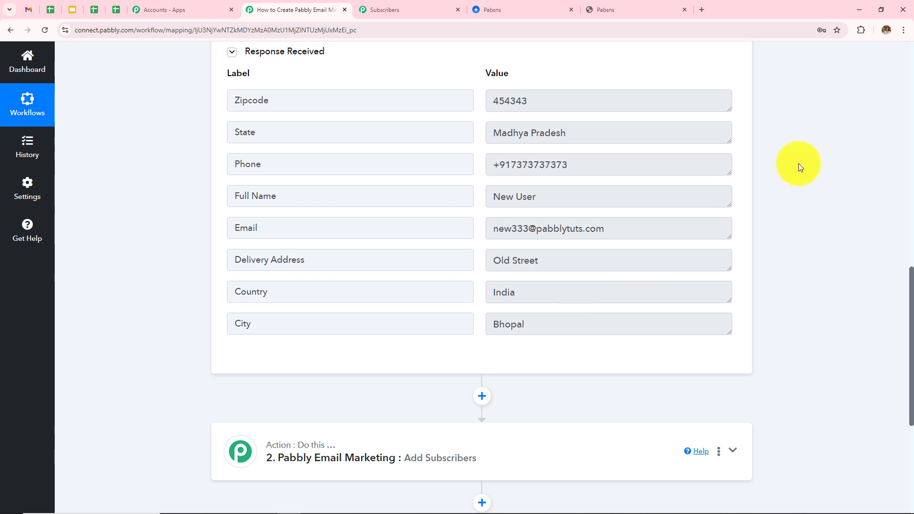
{"action": "scroll", "coordinate": [800, 167], "scroll_direction": "down", "scroll_amount": 3}
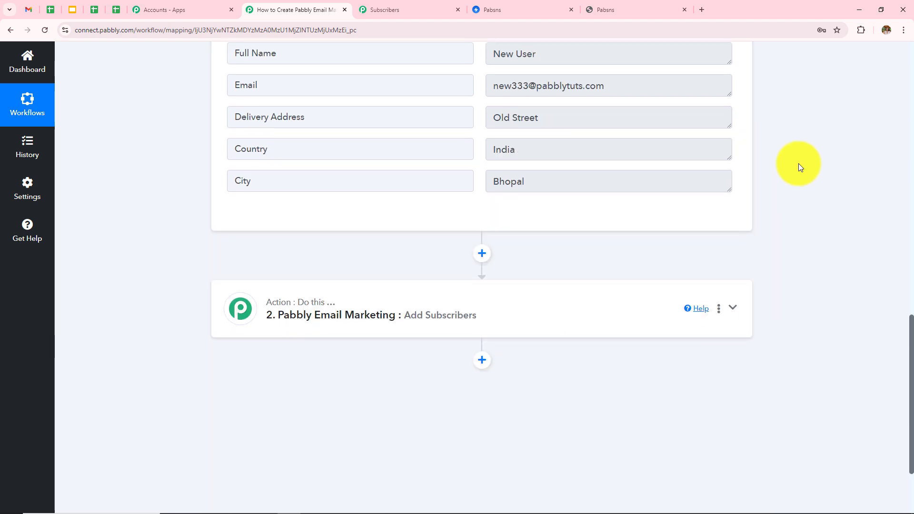
{"action": "left_click", "coordinate": [393, 306]}
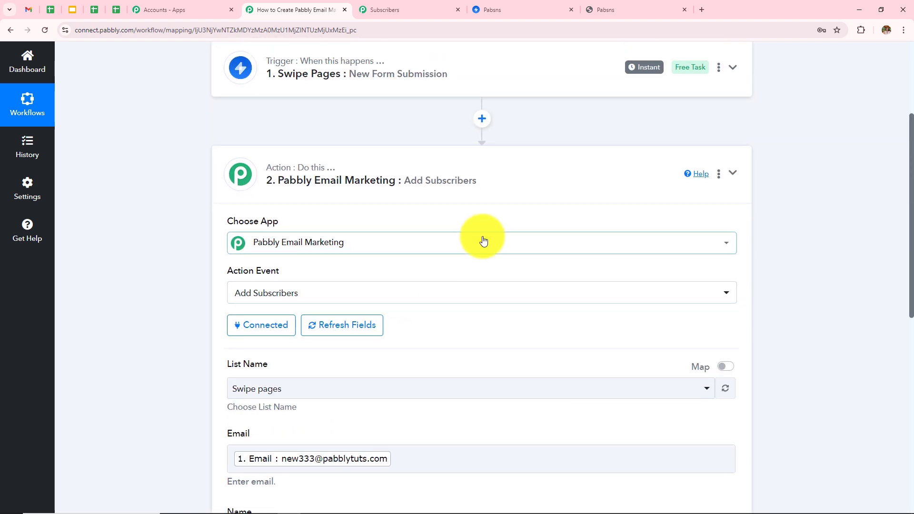
{"action": "scroll", "coordinate": [483, 240], "scroll_direction": "down", "scroll_amount": 4}
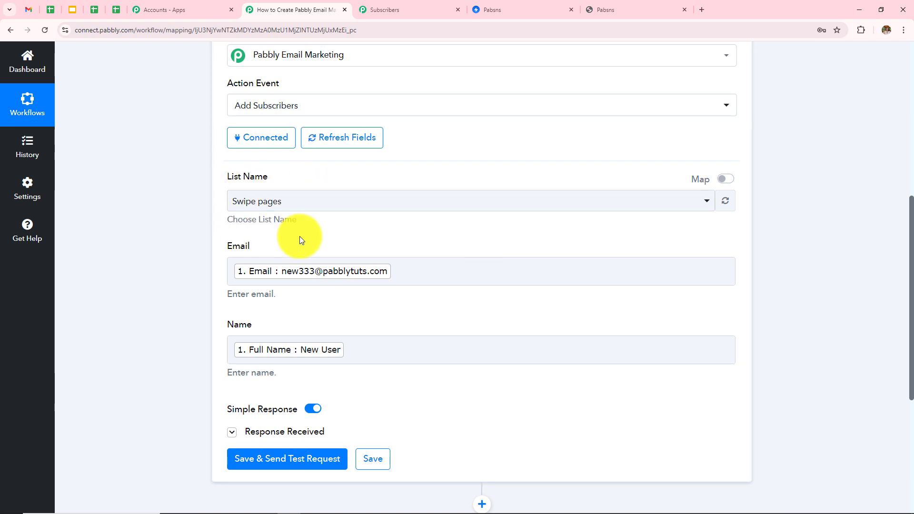
{"action": "scroll", "coordinate": [506, 227], "scroll_direction": "down", "scroll_amount": 2}
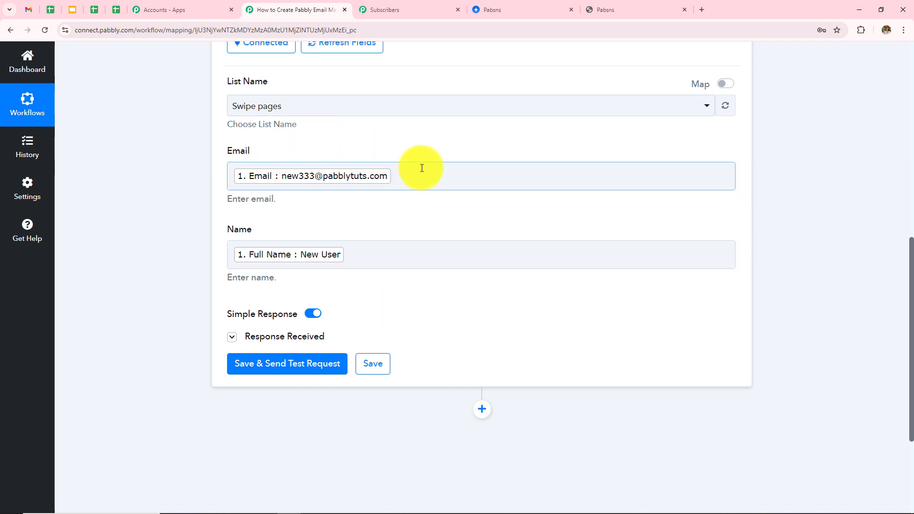
{"action": "scroll", "coordinate": [422, 168], "scroll_direction": "down", "scroll_amount": 1}
{"action": "left_click", "coordinate": [266, 289]}
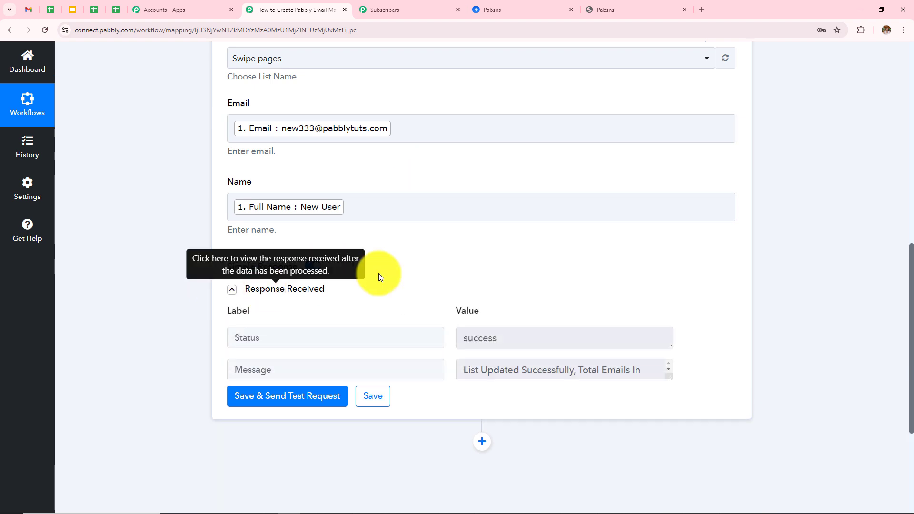
{"action": "left_click", "coordinate": [521, 14]}
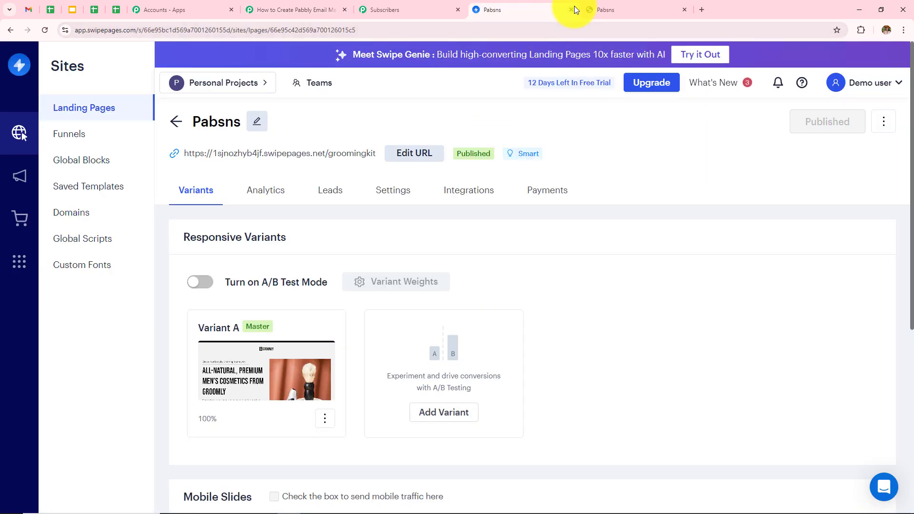
{"action": "left_click", "coordinate": [432, 3]}
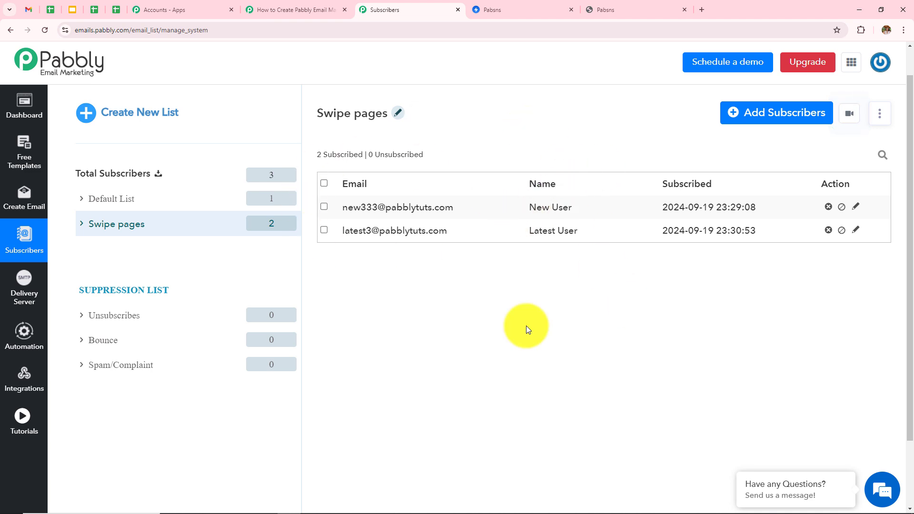
{"action": "left_click", "coordinate": [267, 9]}
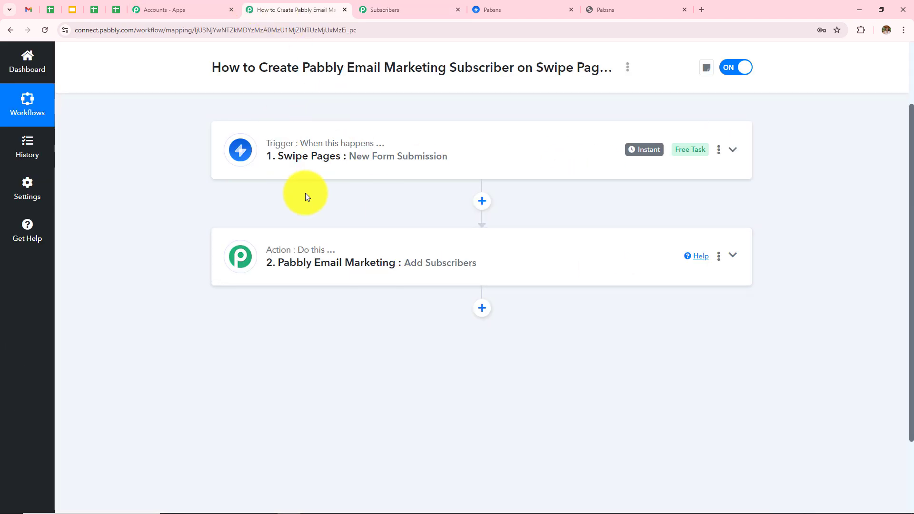